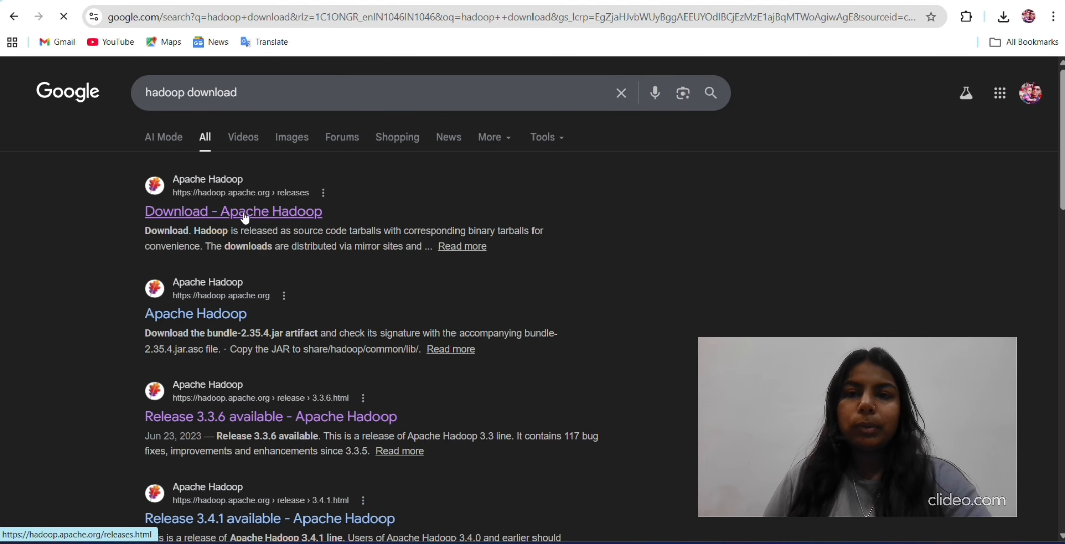
Step: Look through the search results for Hadoop downloads
scroll(221, 293, down, 10)
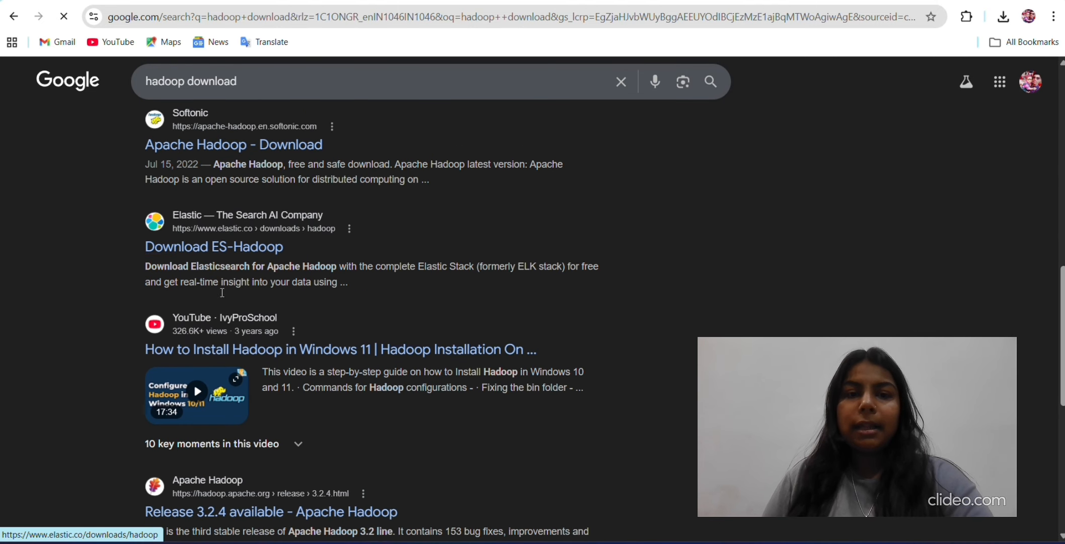
scroll(222, 292, down, 8)
scroll(226, 292, up, 5)
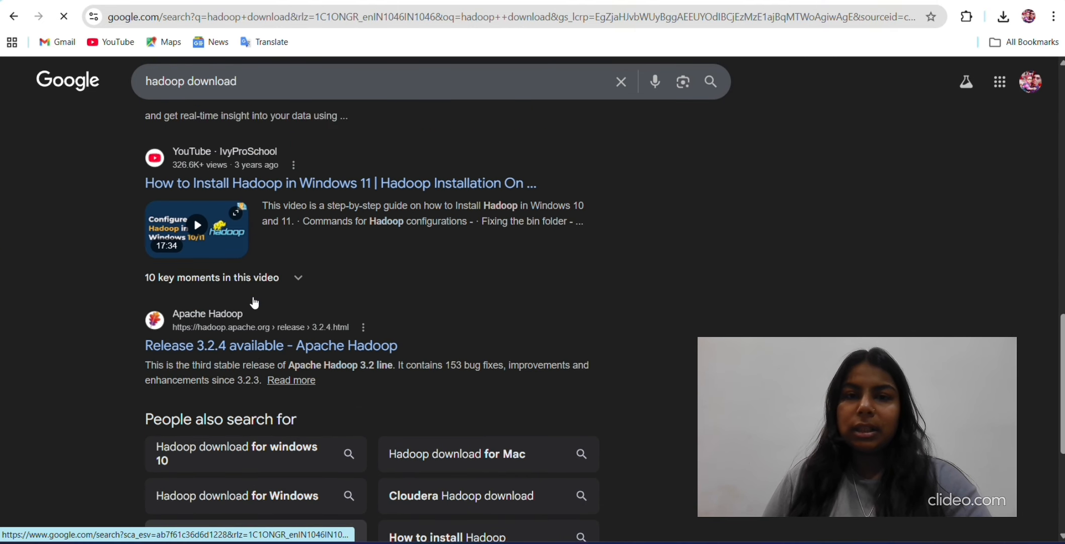
scroll(255, 302, up, 12)
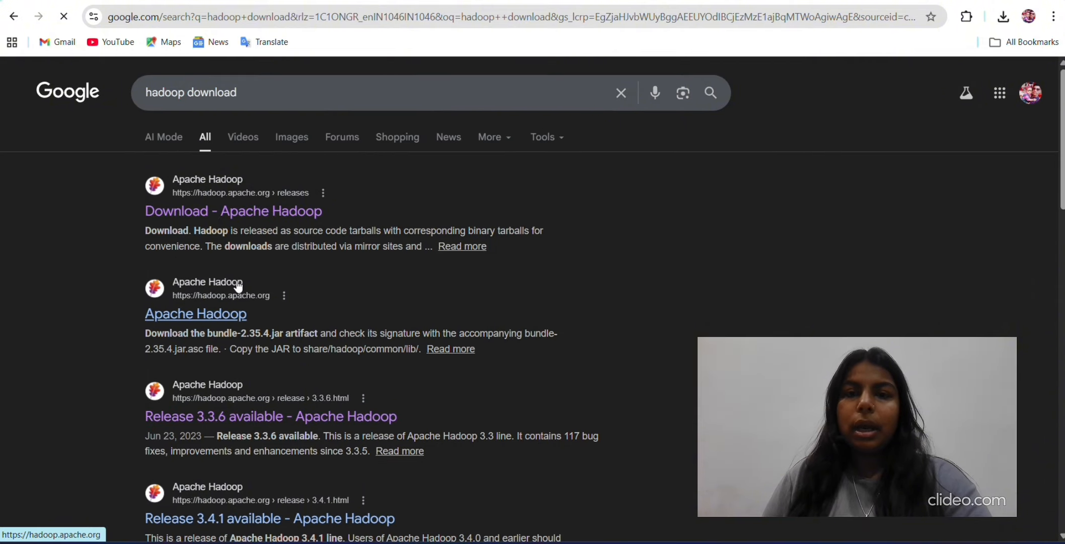
scroll(275, 269, down, 1)
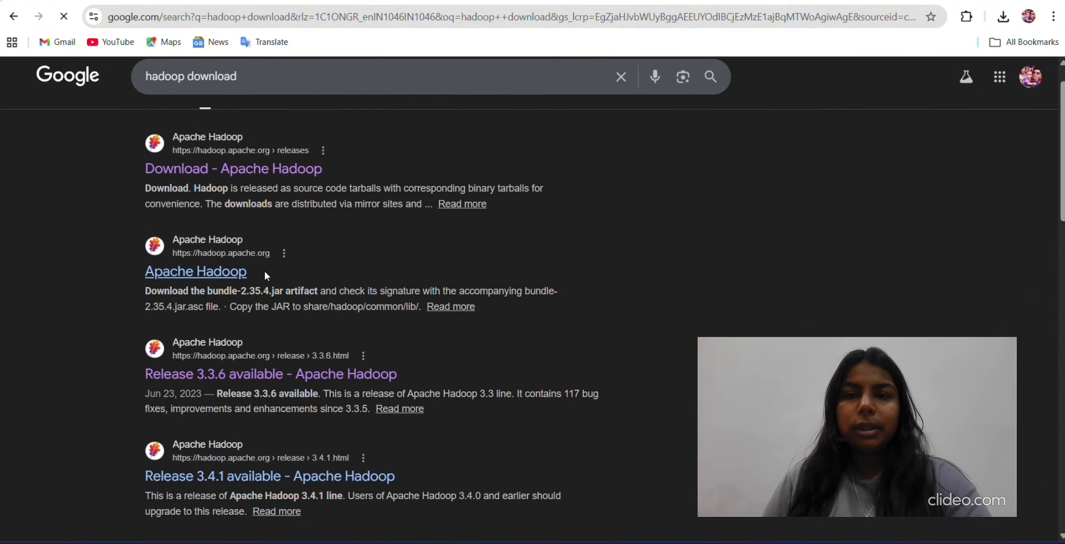
scroll(265, 271, down, 15)
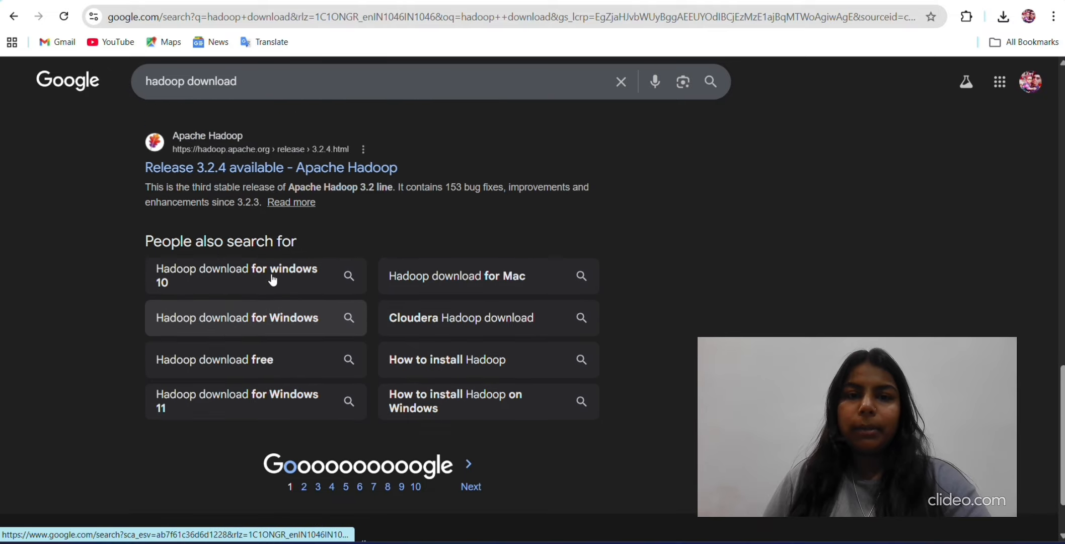
scroll(272, 280, up, 15)
Step: Open the official Apache Hadoop Download result, look over the releases page and return to the search results
click(297, 211)
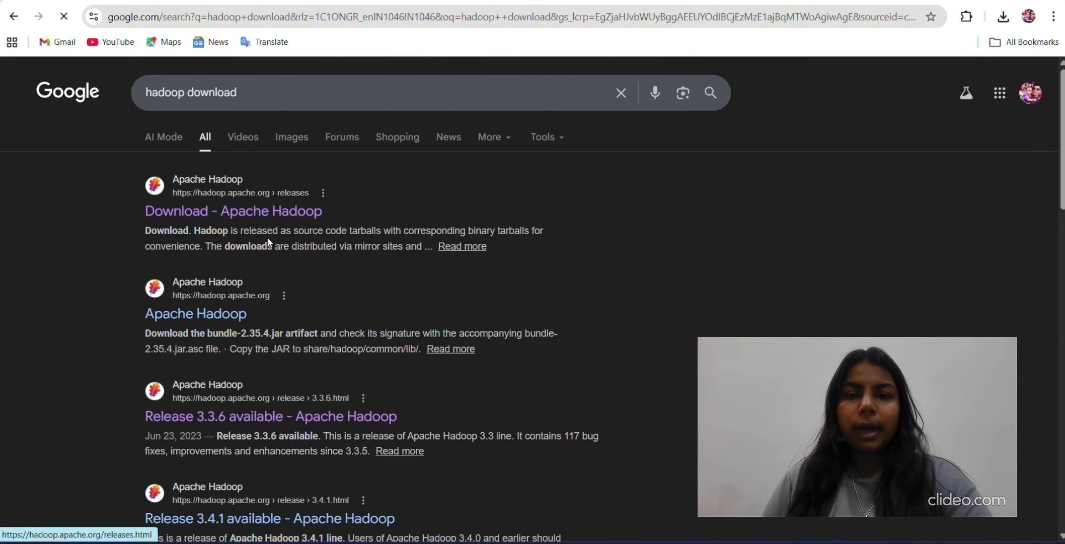
scroll(377, 338, down, 5)
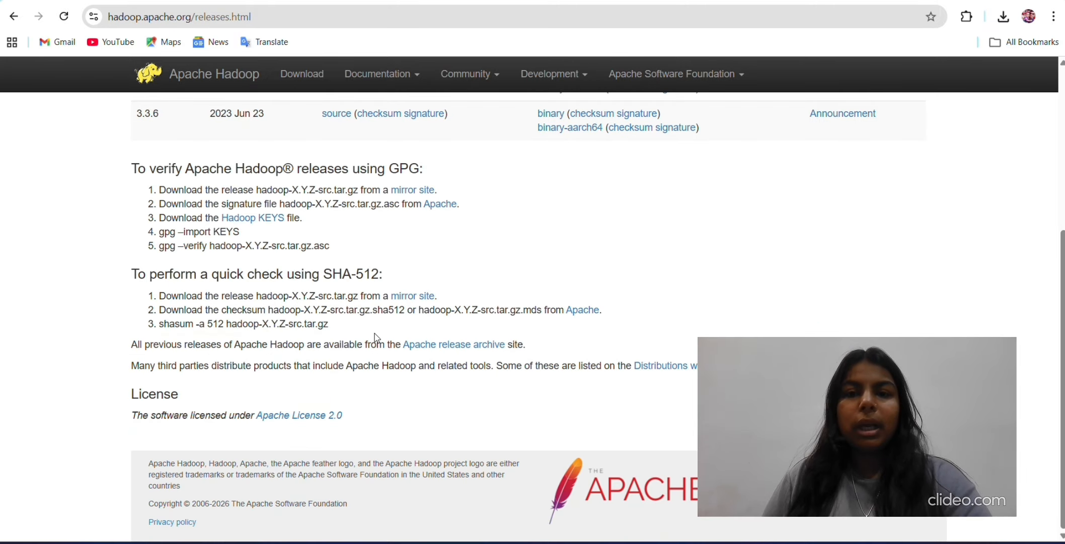
click(13, 16)
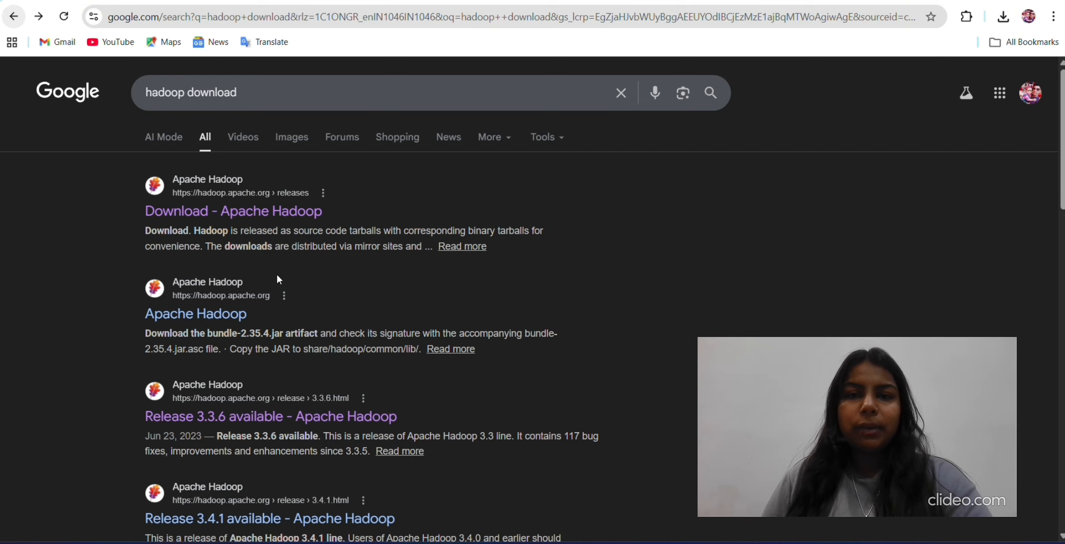
Step: Open the Apache Hadoop homepage from the results, examine its release news and return to the search results
click(243, 315)
scroll(541, 284, down, 10)
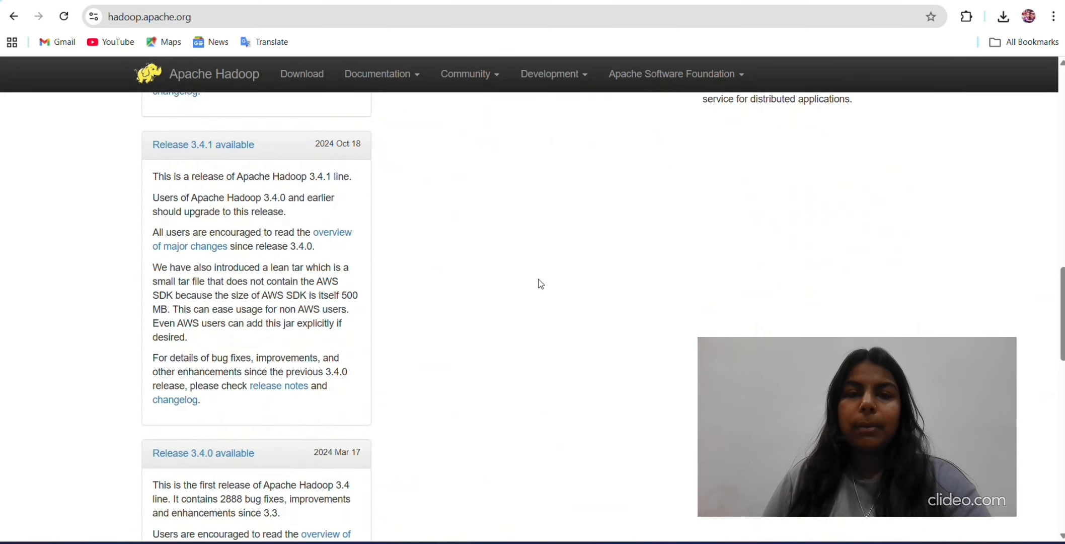
scroll(536, 280, down, 10)
scroll(535, 285, up, 9)
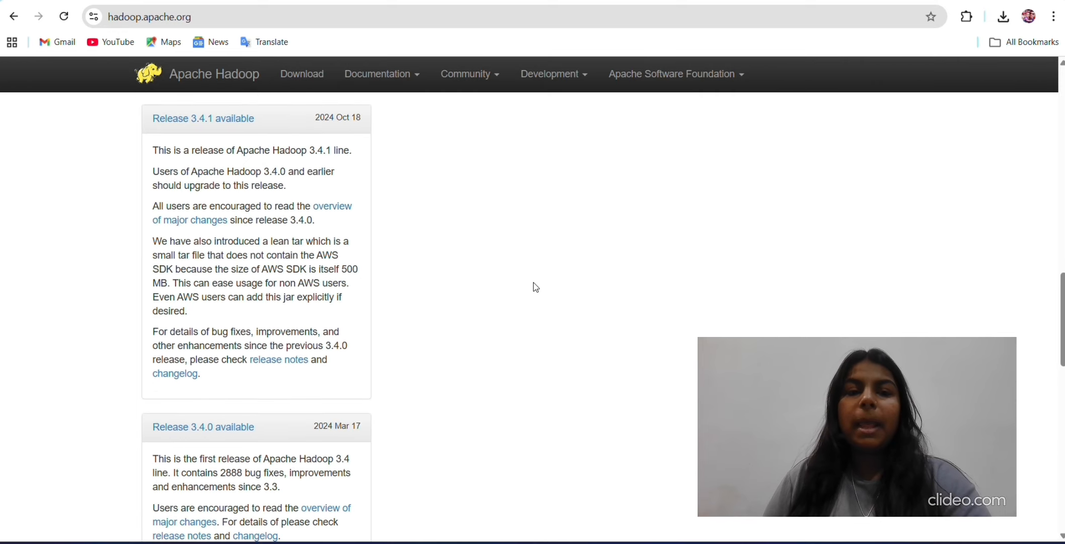
scroll(536, 287, up, 15)
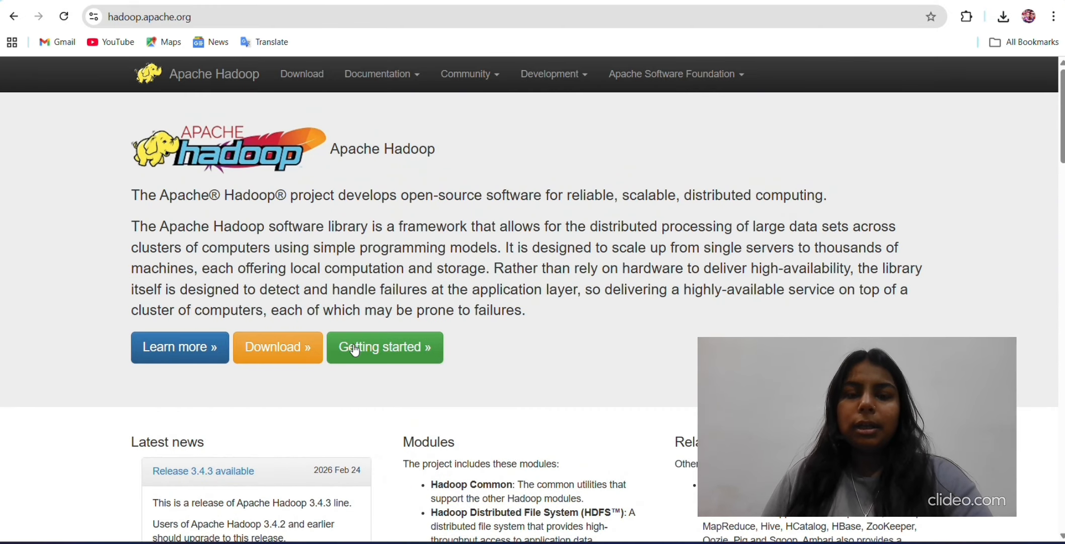
click(13, 17)
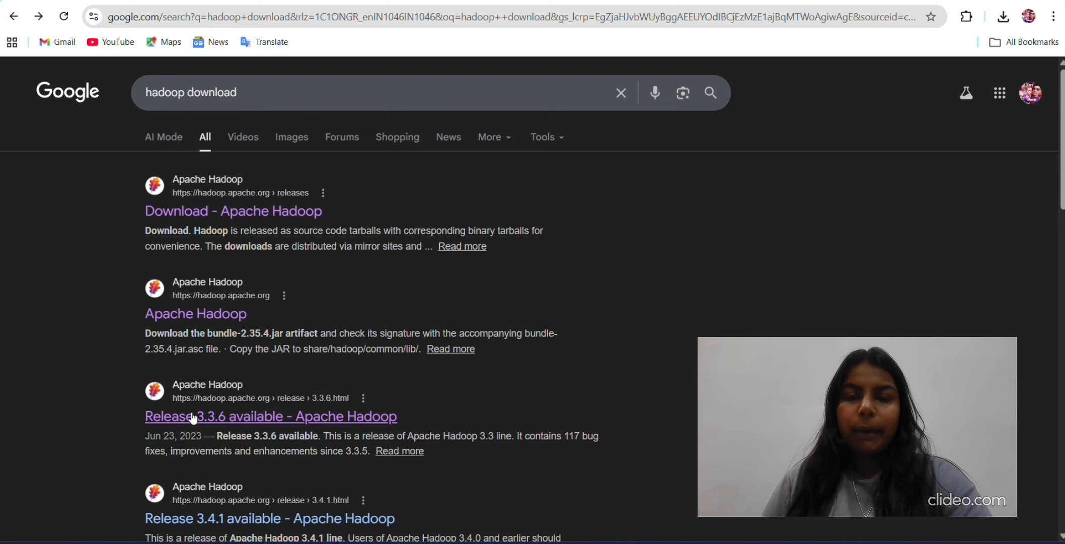
Step: Open the Hadoop Release 3.3.6 page and examine its feature highlights and download options
click(173, 417)
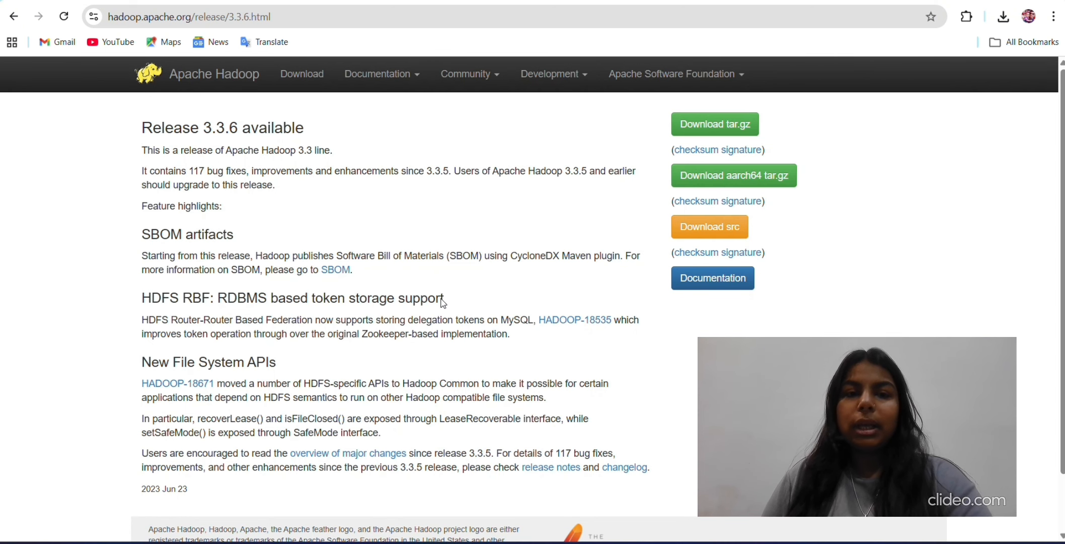
scroll(433, 302, down, 2)
scroll(423, 302, up, 2)
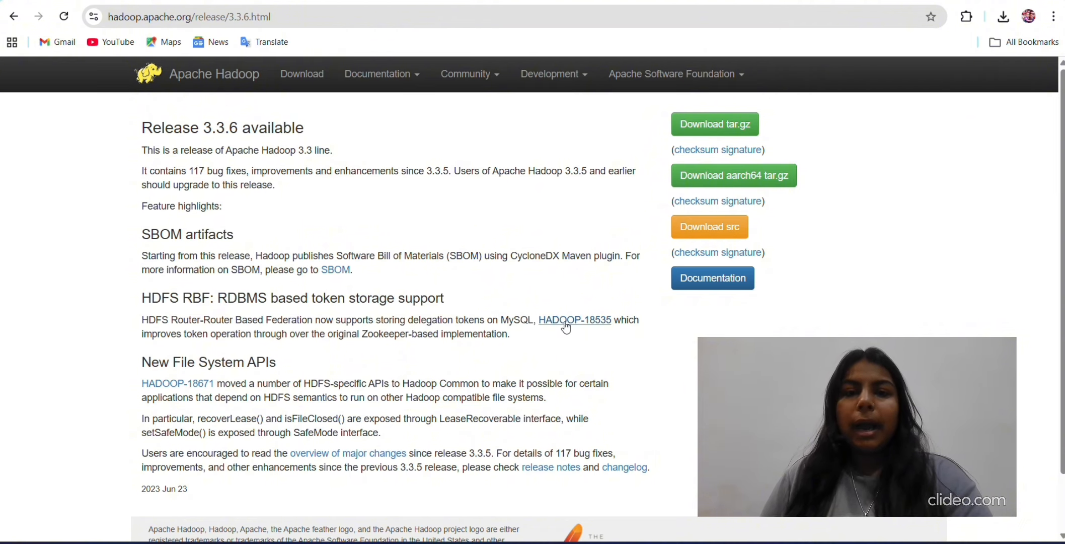
scroll(554, 322, down, 1)
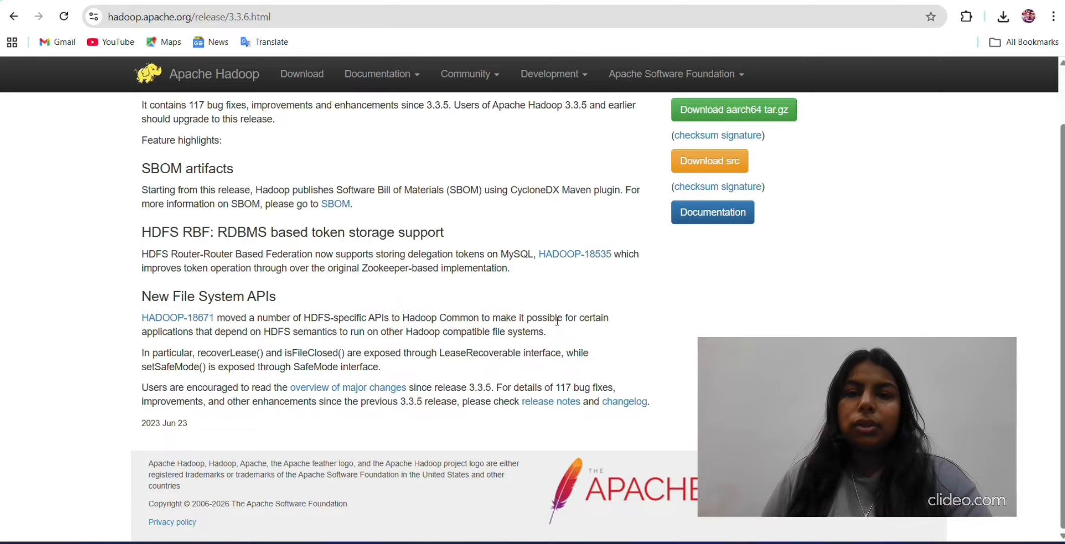
scroll(558, 321, up, 1)
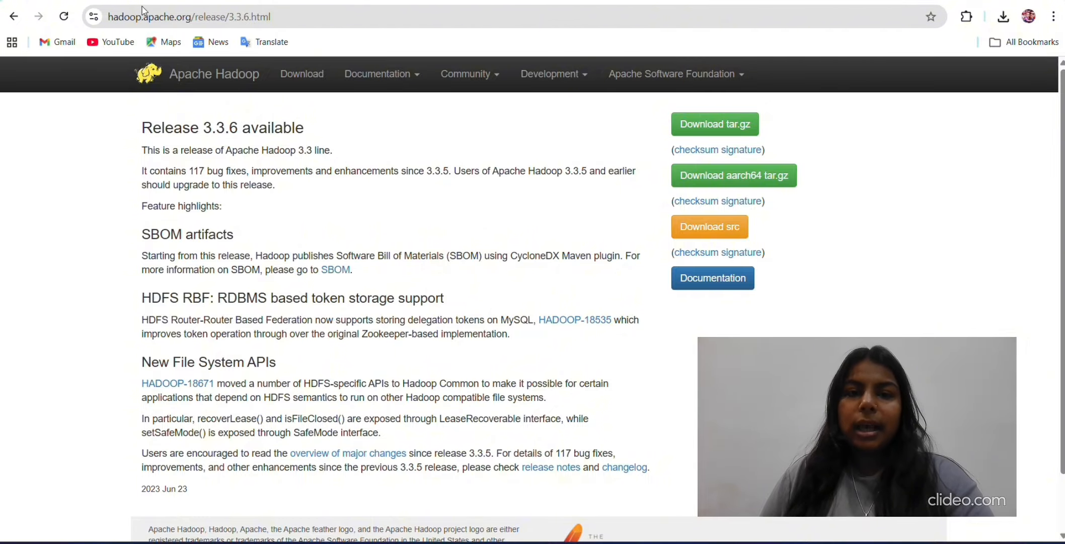
click(15, 17)
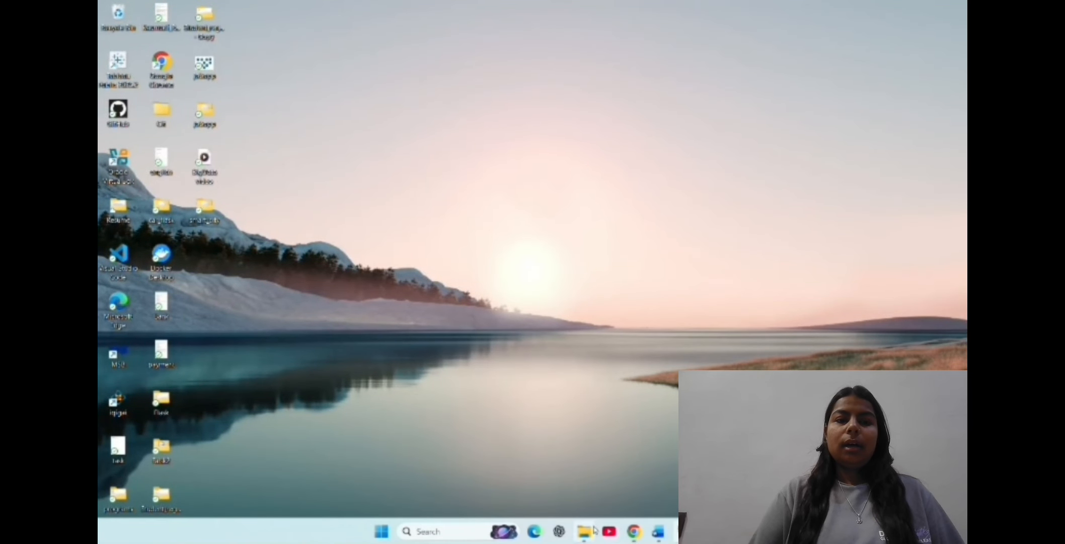
Step: Switch to File Explorer and launch the jdk-8u202-windows-x64 installer from the Downloads folder
click(594, 530)
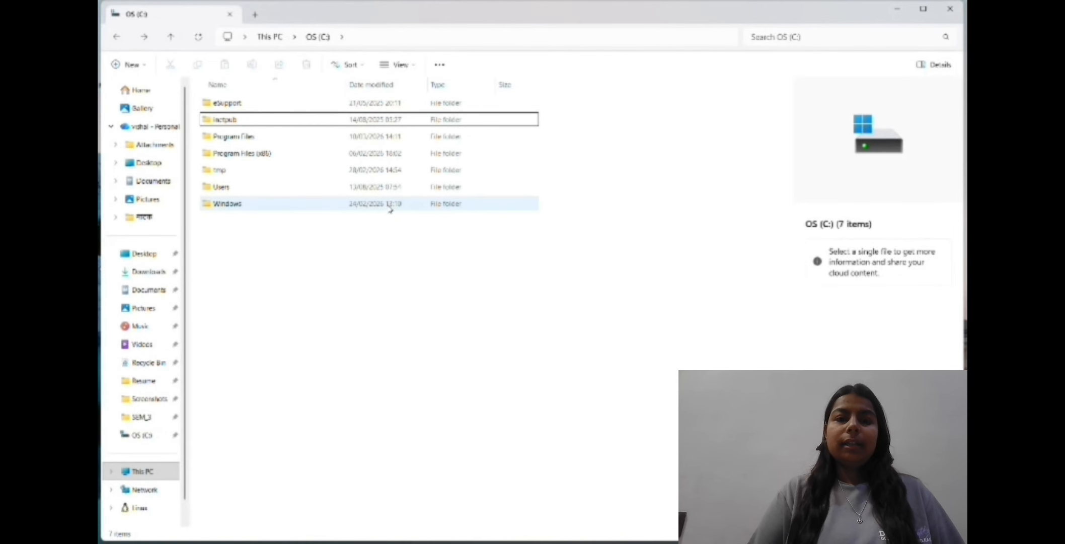
click(146, 269)
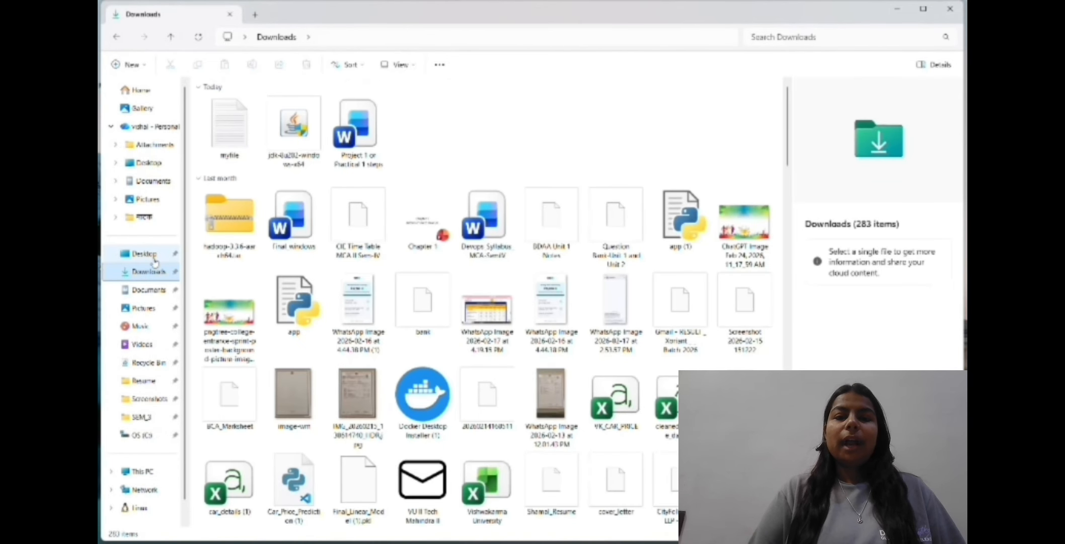
click(294, 128)
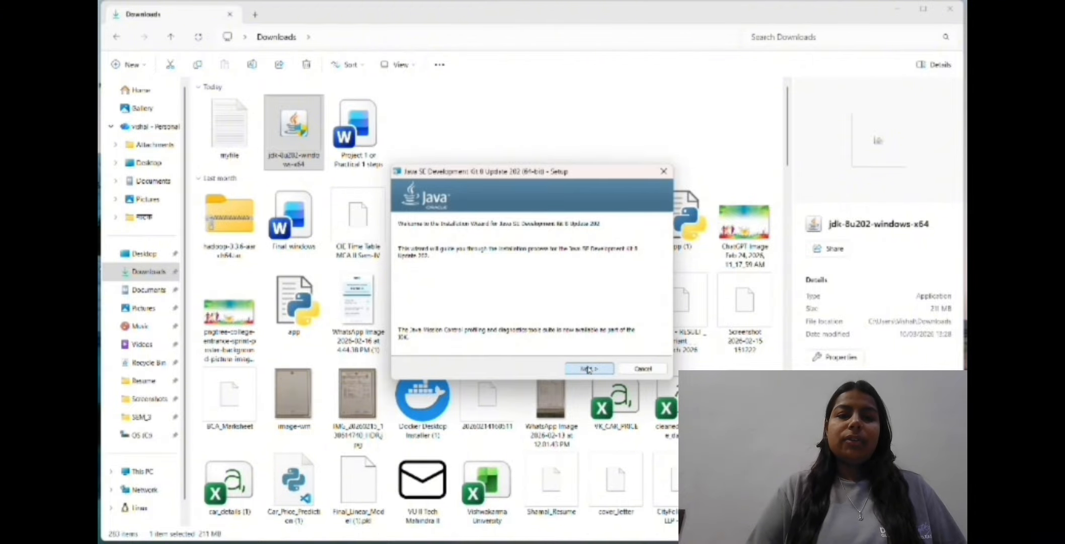
Step: Set the JDK installation folder to C:\Java\jdk1.8.0_202\ and start the installation
click(588, 369)
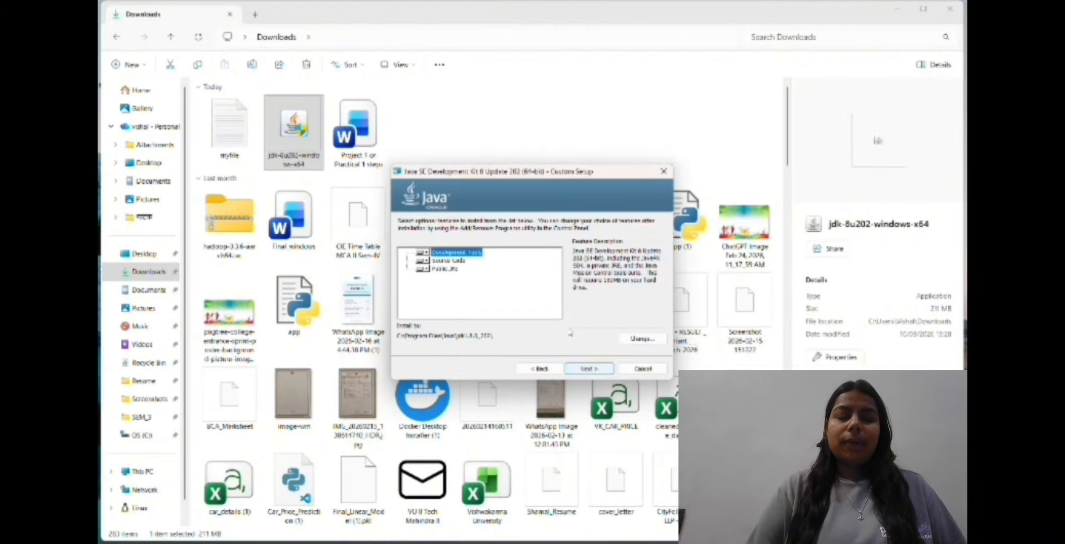
click(650, 336)
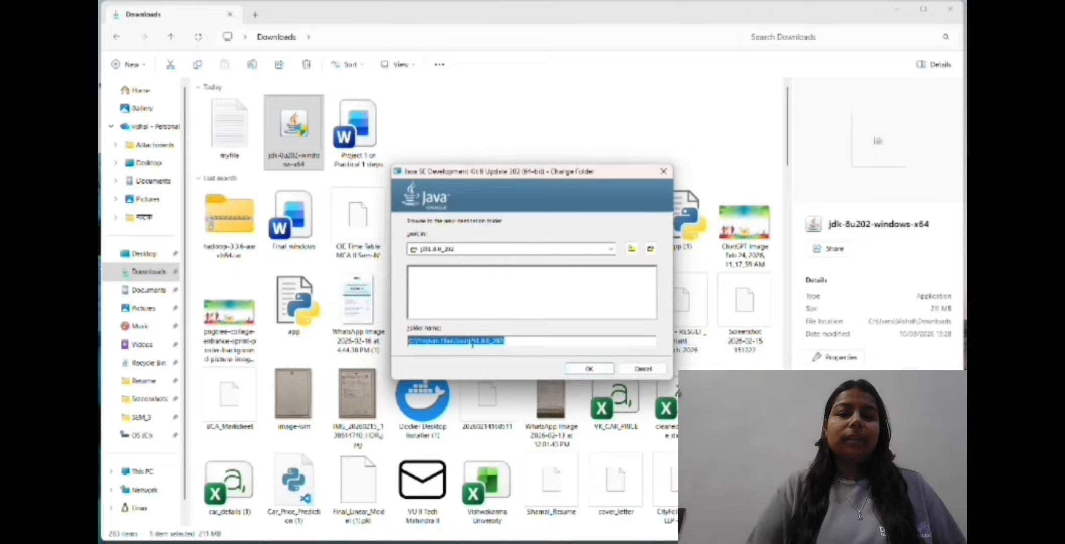
text(C:\Java\jdk1.8.0_202\)
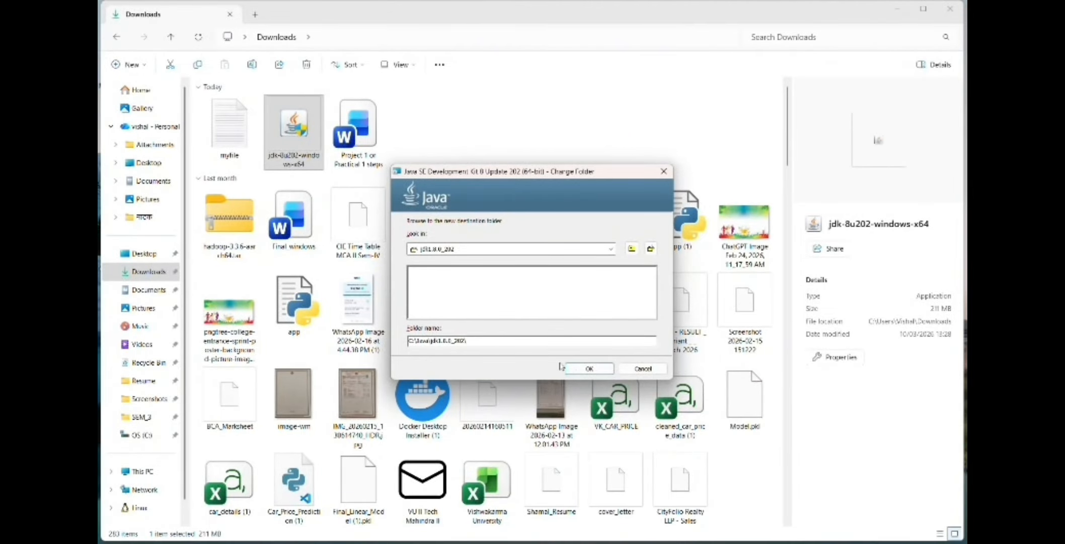
click(589, 368)
click(589, 369)
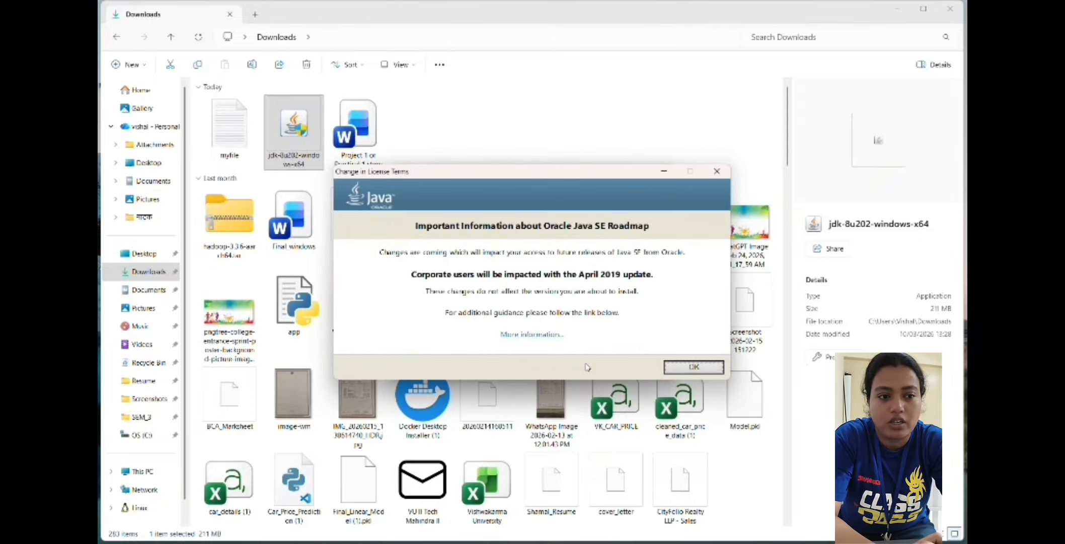
Step: Acknowledge the Java licence-terms notice, keep the default JRE destination folder and finish the JDK setup
click(676, 369)
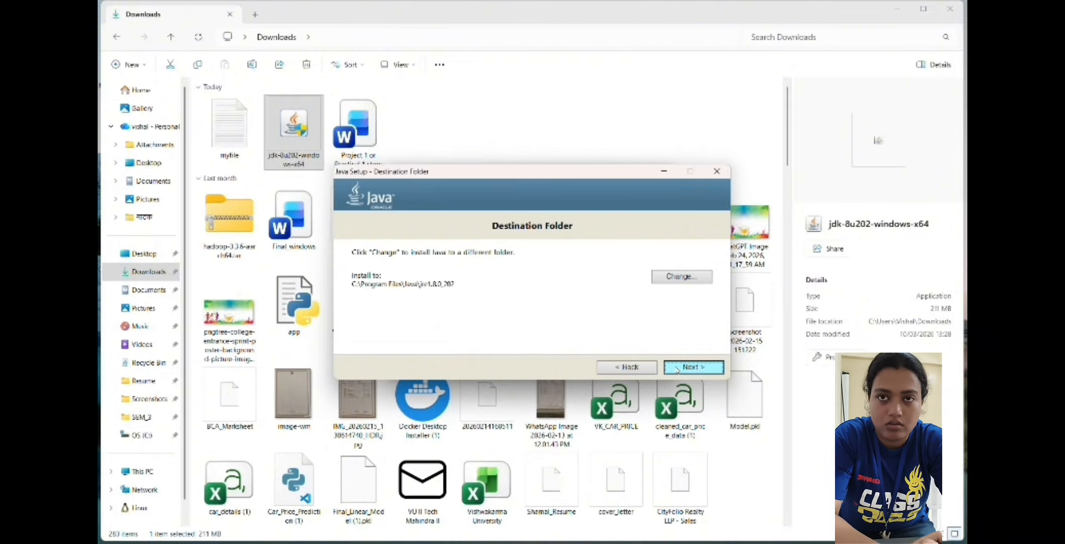
click(676, 368)
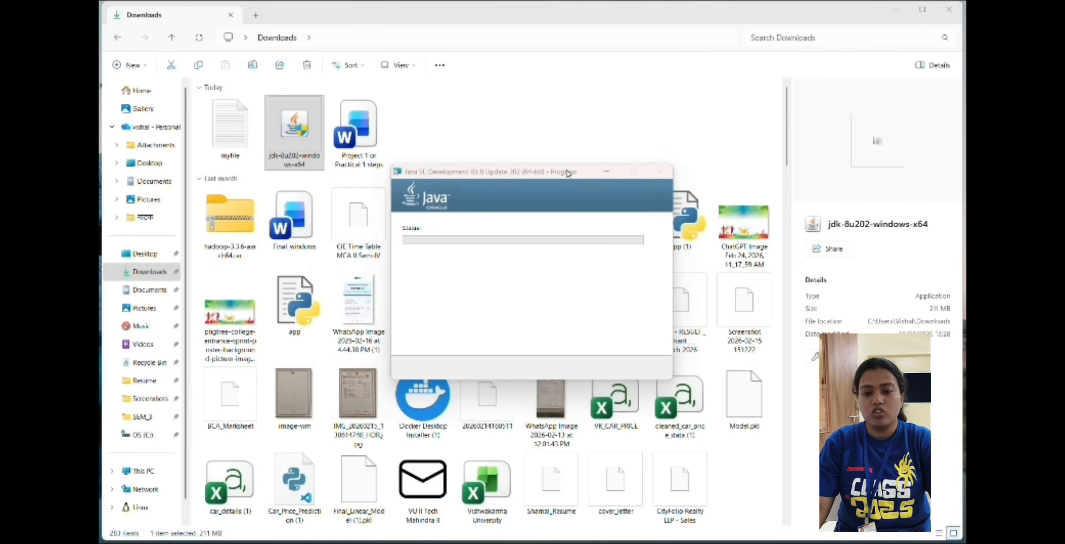
click(589, 368)
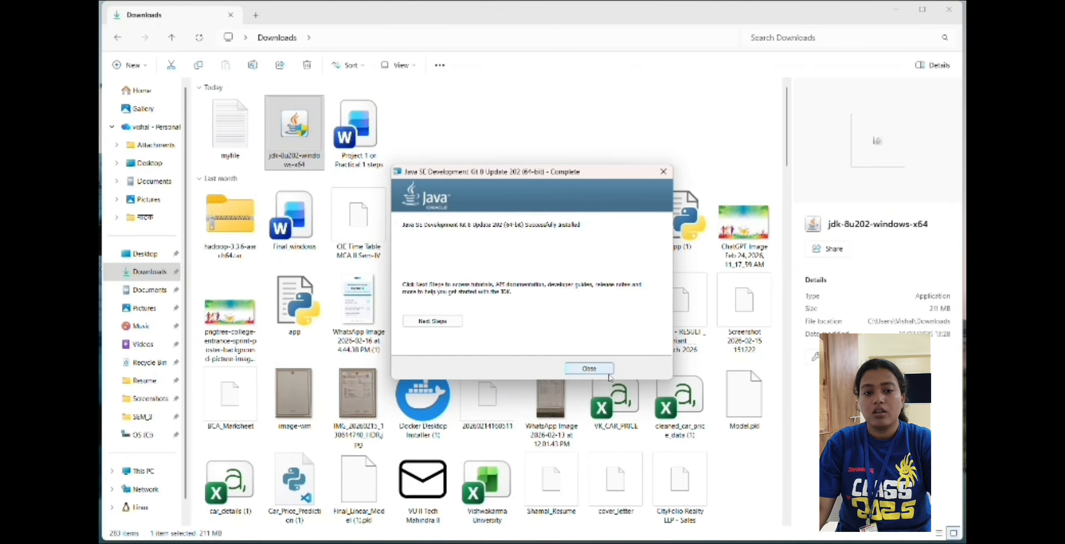
Step: Extract the hadoop-3.3.6-aarch64.tar archive to C:\hadoop-3.3.6-aarch64
click(223, 230)
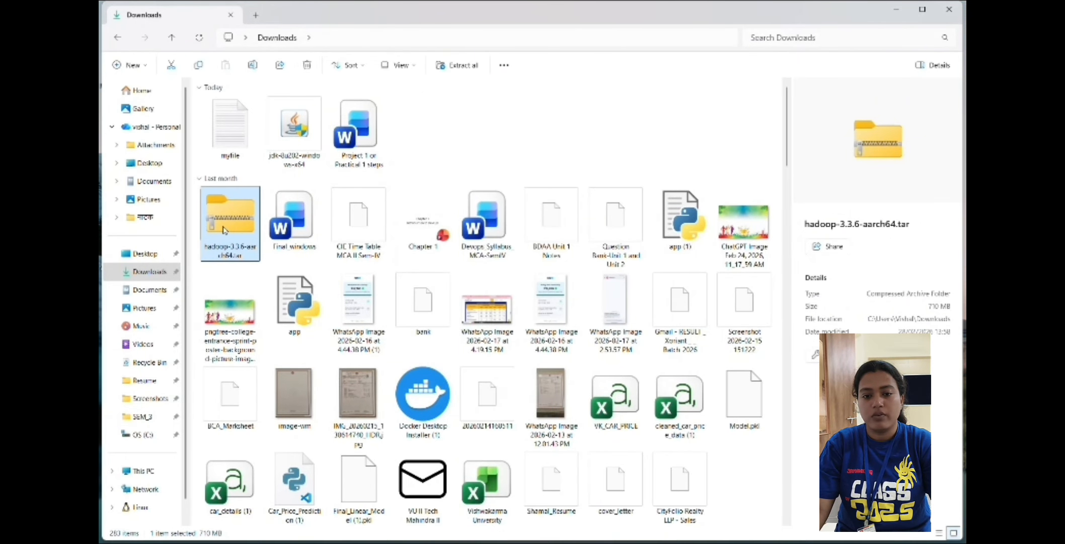
right_click(223, 230)
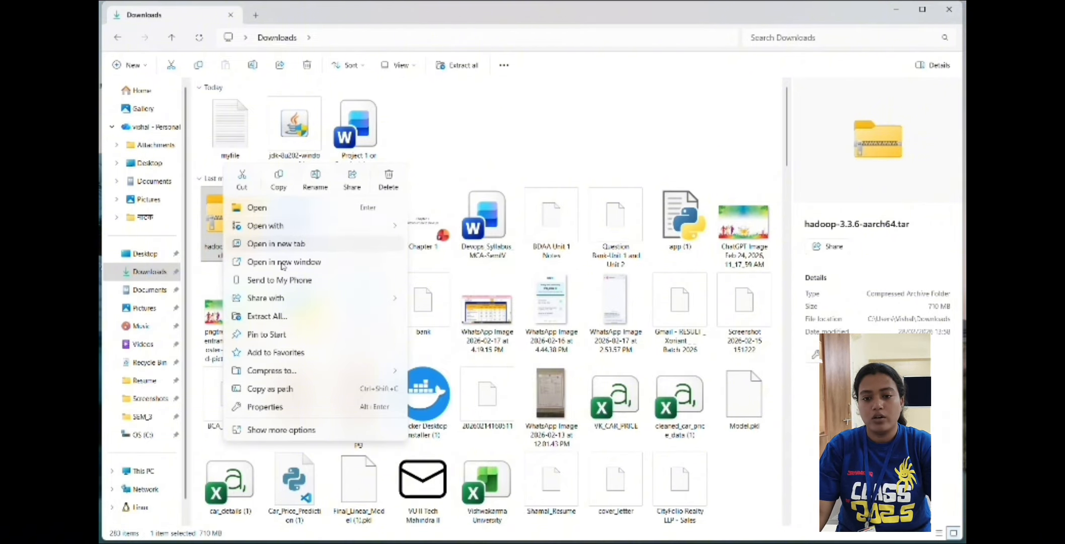
click(267, 316)
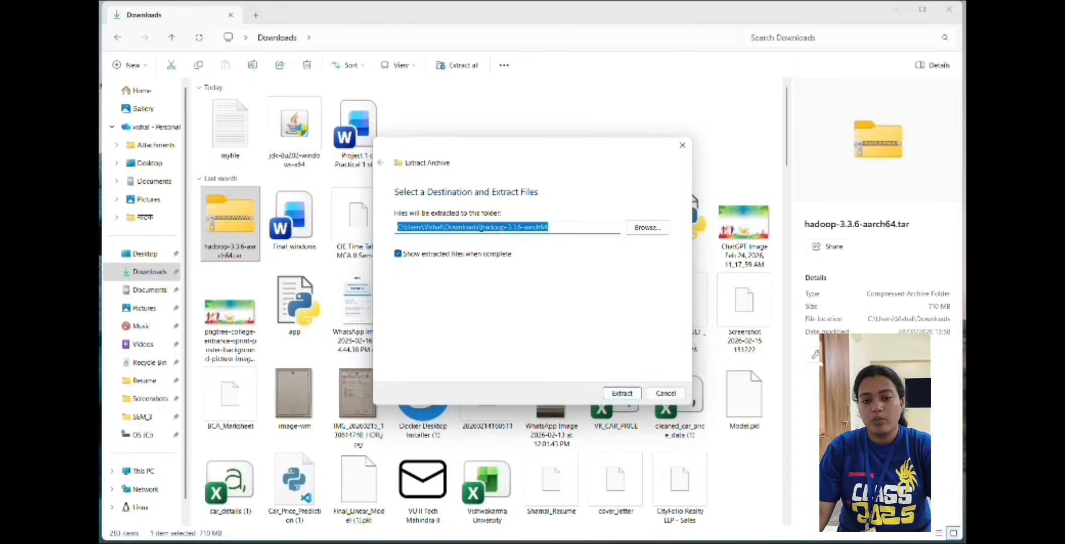
click(481, 228)
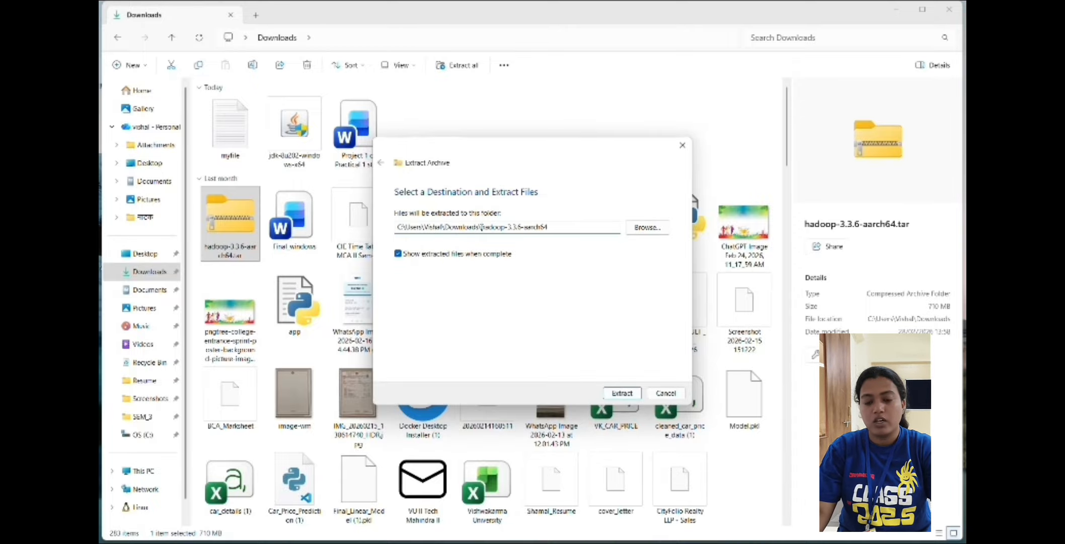
key(BackSpace)
key(BackSpace)
key(BackSpace)
key(BackSpace)
key(BackSpace)
key(BackSpace)
key(BackSpace)
key(BackSpace)
key(BackSpace)
key(BackSpace)
key(BackSpace)
key(BackSpace)
key(BackSpace)
key(BackSpace)
key(BackSpace)
key(BackSpace)
key(BackSpace)
key(BackSpace)
key(BackSpace)
key(BackSpace)
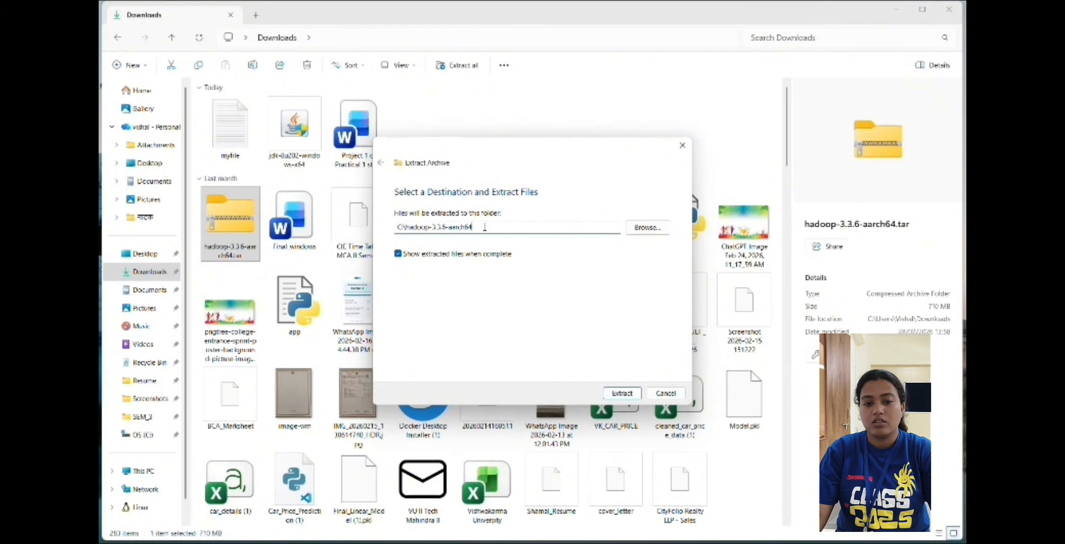
click(619, 396)
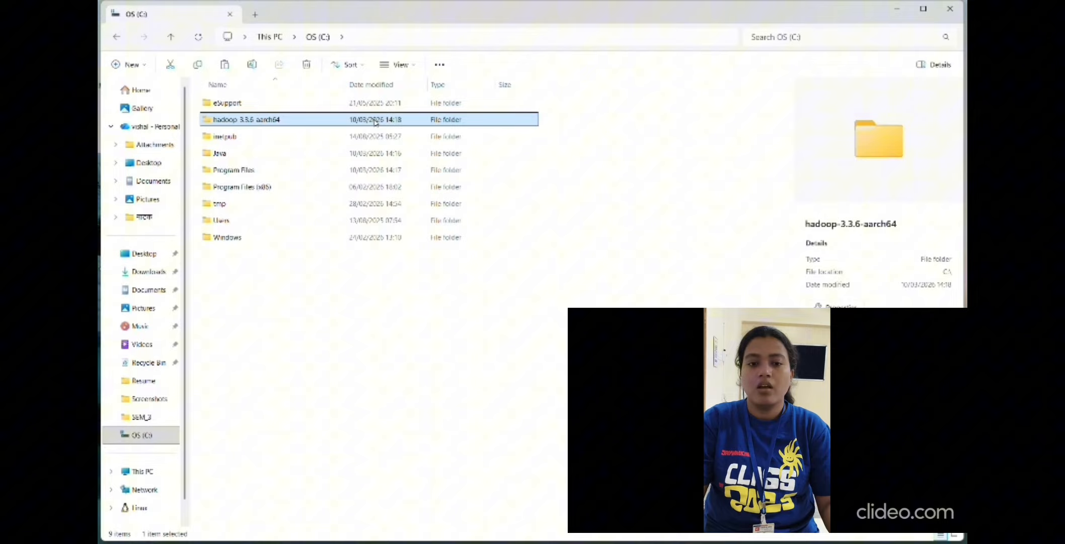
Step: Rename the extracted hadoop-3.3.6-aarch64 folder on the C: drive as hadoop
right_click(377, 120)
click(504, 133)
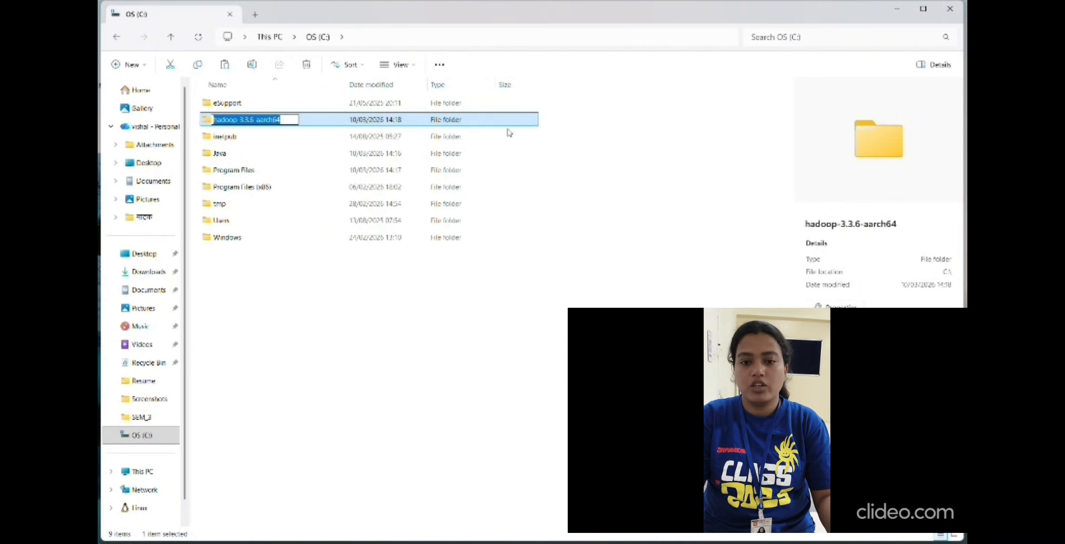
key(End)
key(BackSpace)
key(BackSpace)
key(BackSpace)
key(BackSpace)
key(BackSpace)
key(BackSpace)
key(BackSpace)
key(BackSpace)
key(BackSpace)
key(BackSpace)
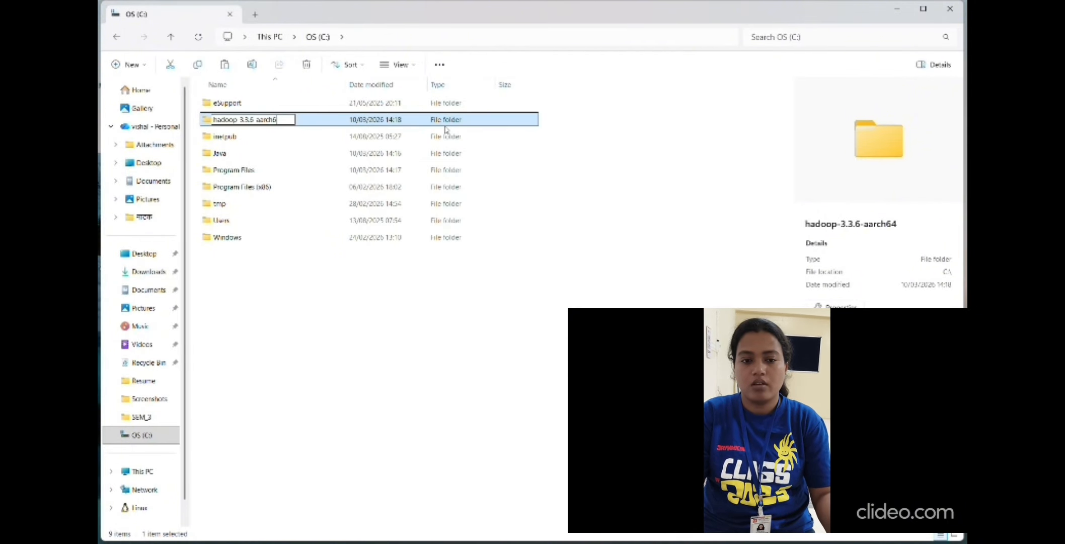
key(BackSpace)
key(BackSpace)
key(BackSpace)
key(BackSpace)
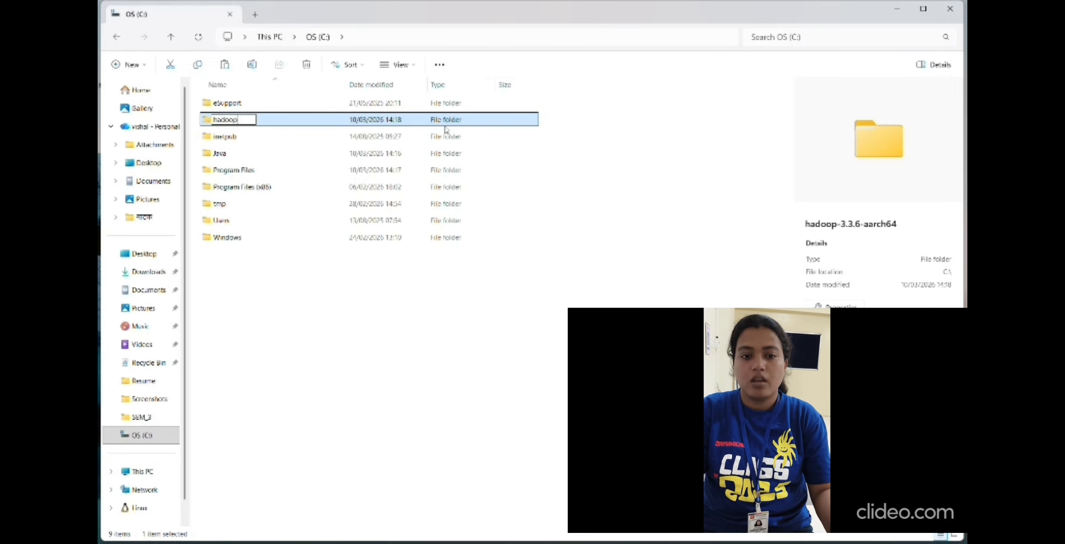
click(381, 297)
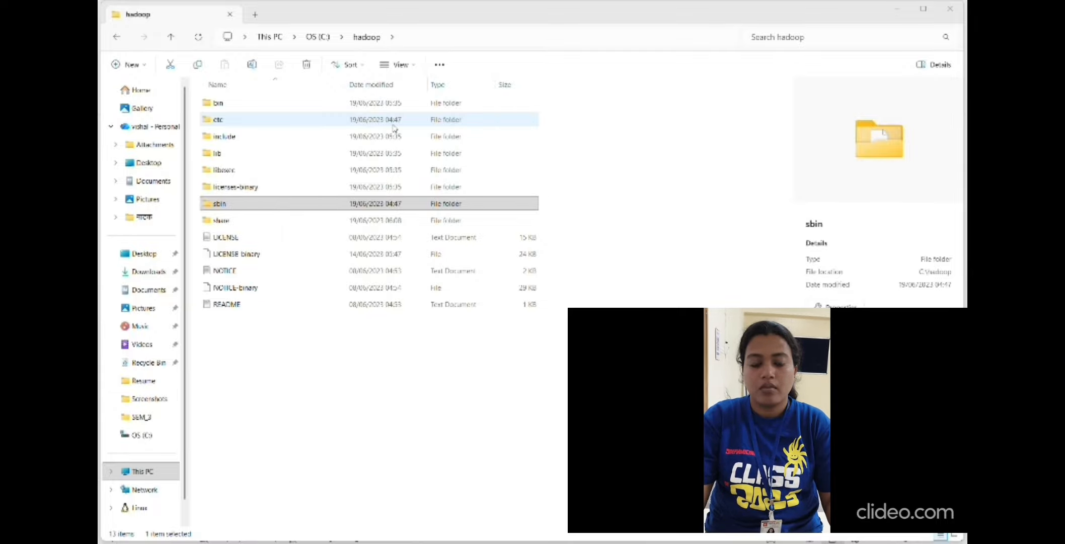
Step: Switch to the Word instructions for the environment settings, and check the Java version by running java -version in a Command Prompt
key(alt+Tab)
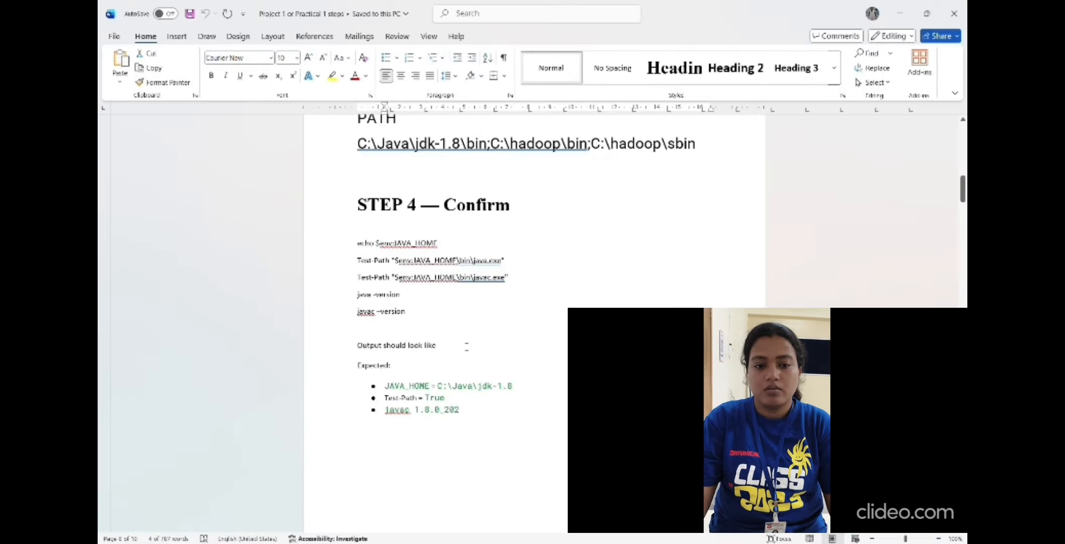
scroll(467, 347, up, 3)
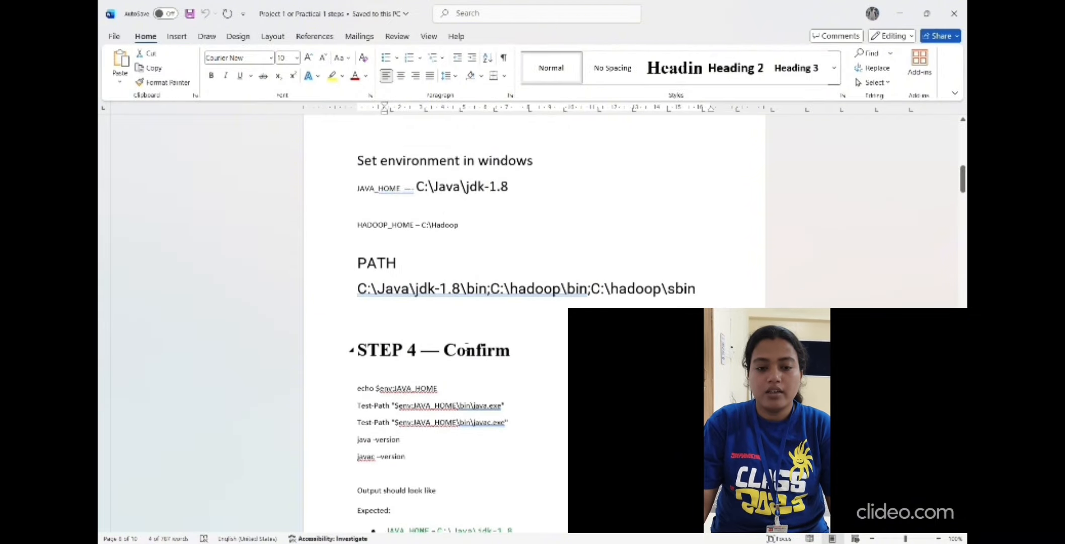
key(alt+Tab)
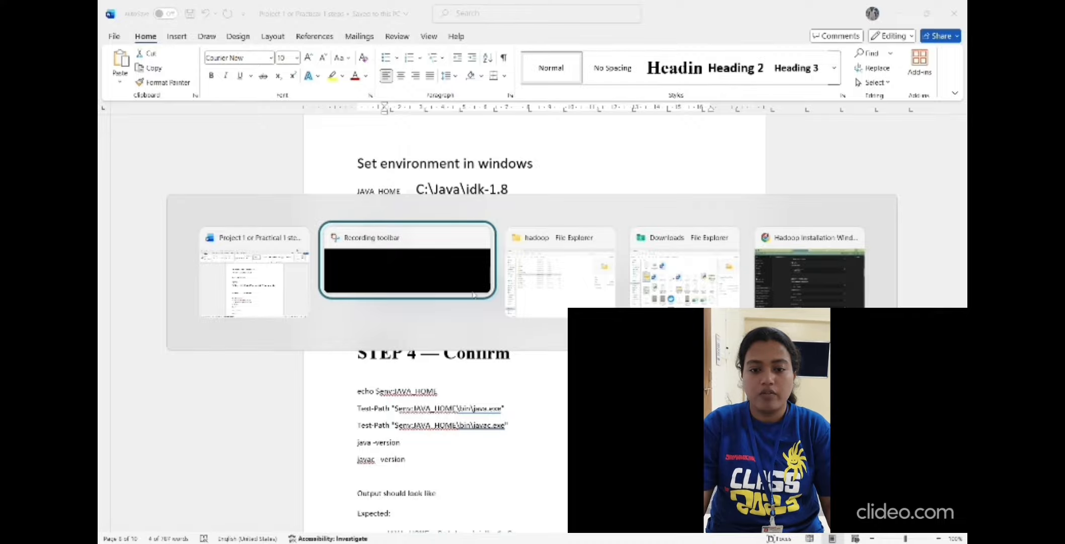
key(super)
text(cmd)
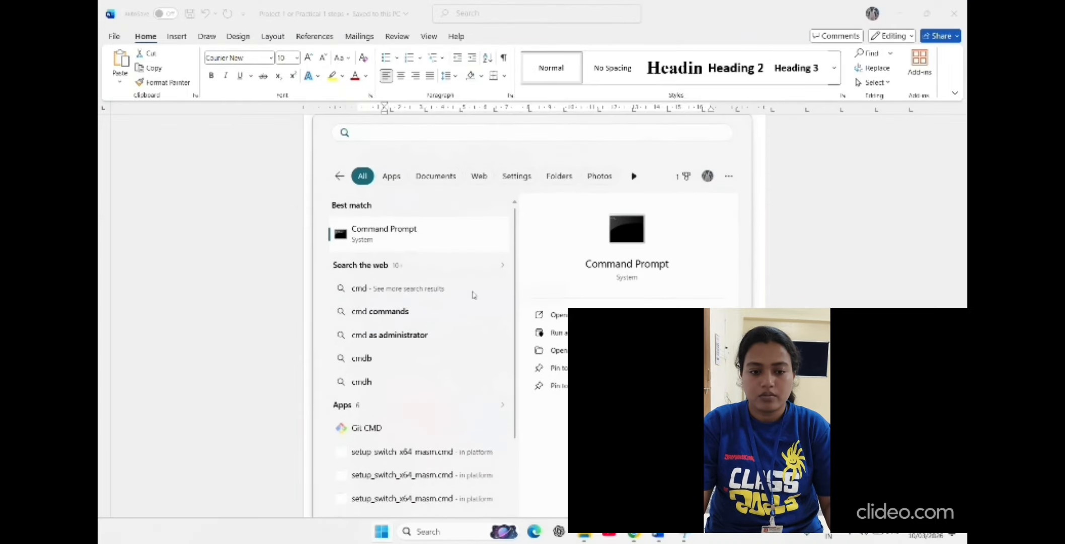
key(Return)
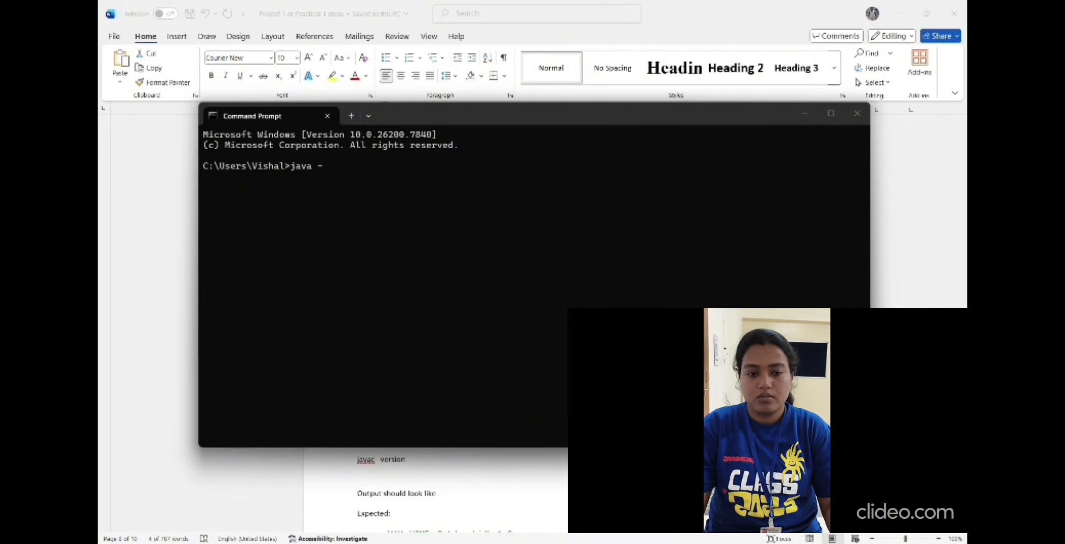
key(Return)
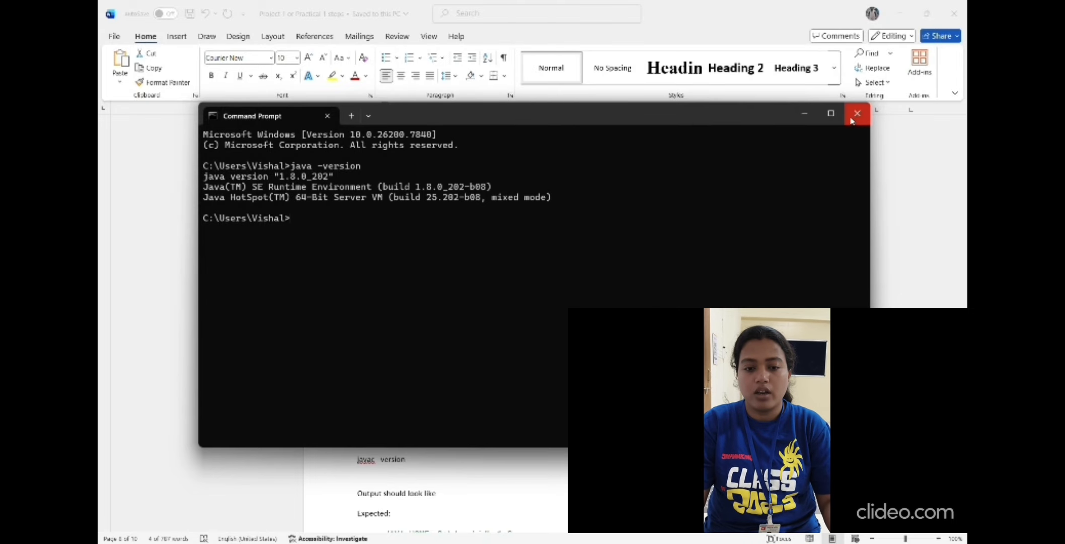
click(858, 113)
Step: Follow the WinUtils GitHub link in the Word instructions and download winutils.exe for hadoop-3.3.6
scroll(554, 346, down, 15)
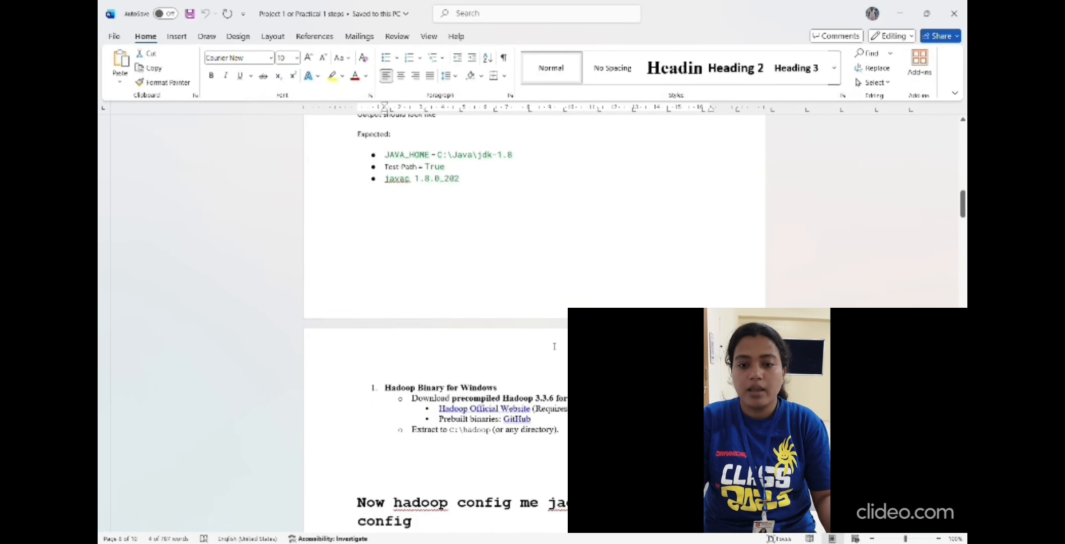
scroll(554, 345, down, 5)
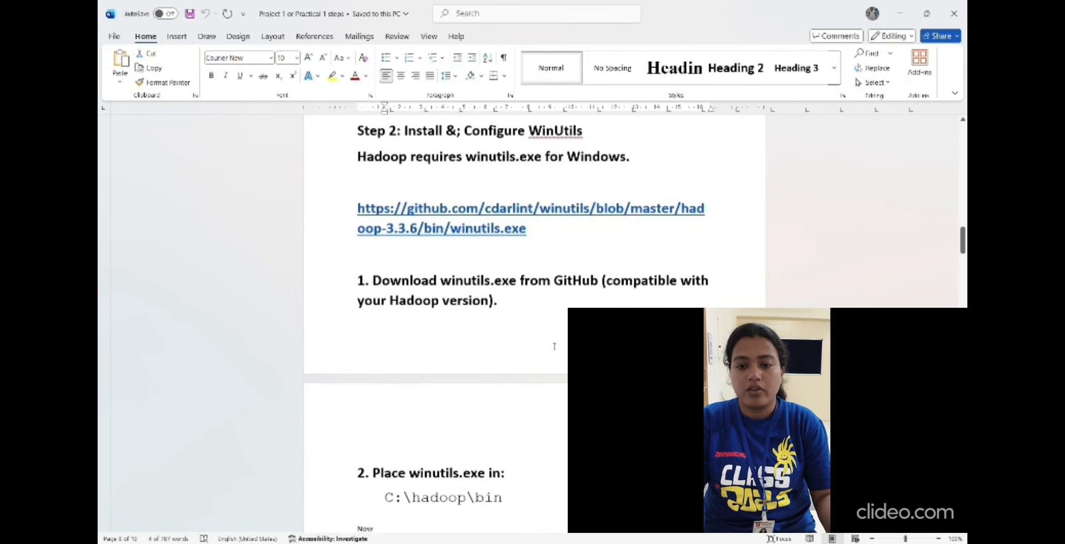
click(479, 214)
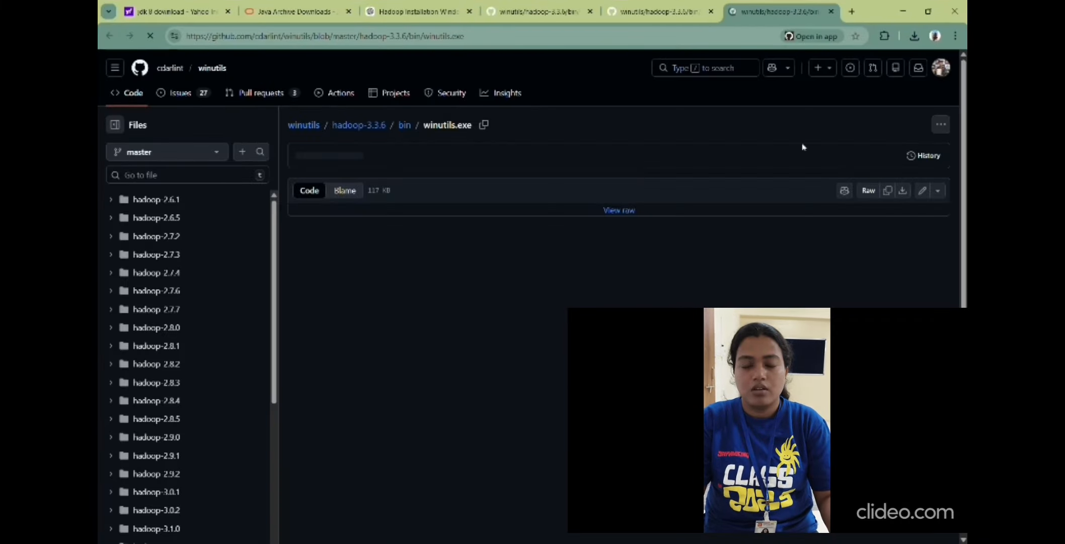
click(940, 127)
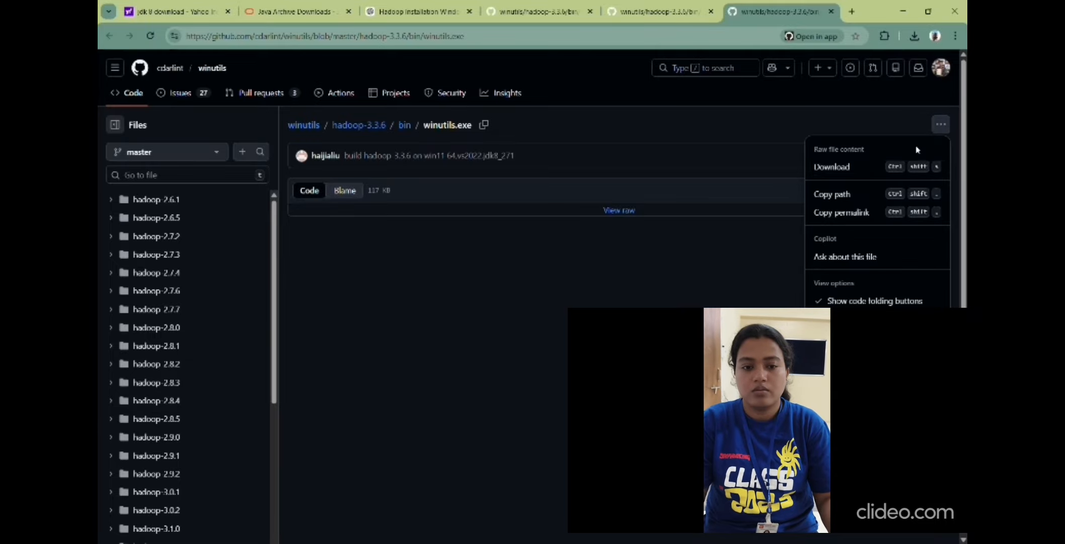
click(859, 174)
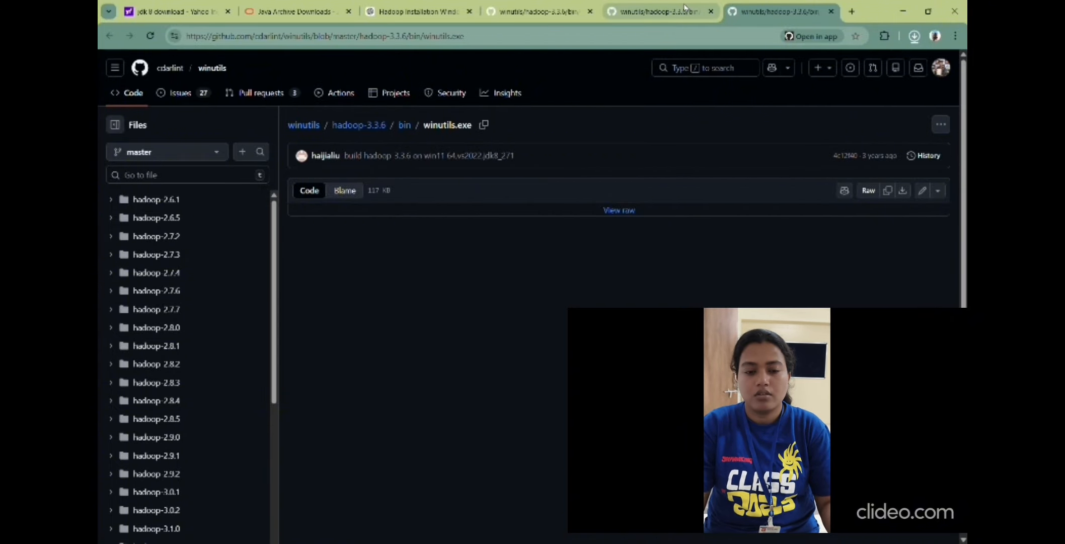
Step: Download hadoop.dll from the repository's hadoop-3.3.6/bin folder and keep the unverified file
scroll(164, 463, down, 2)
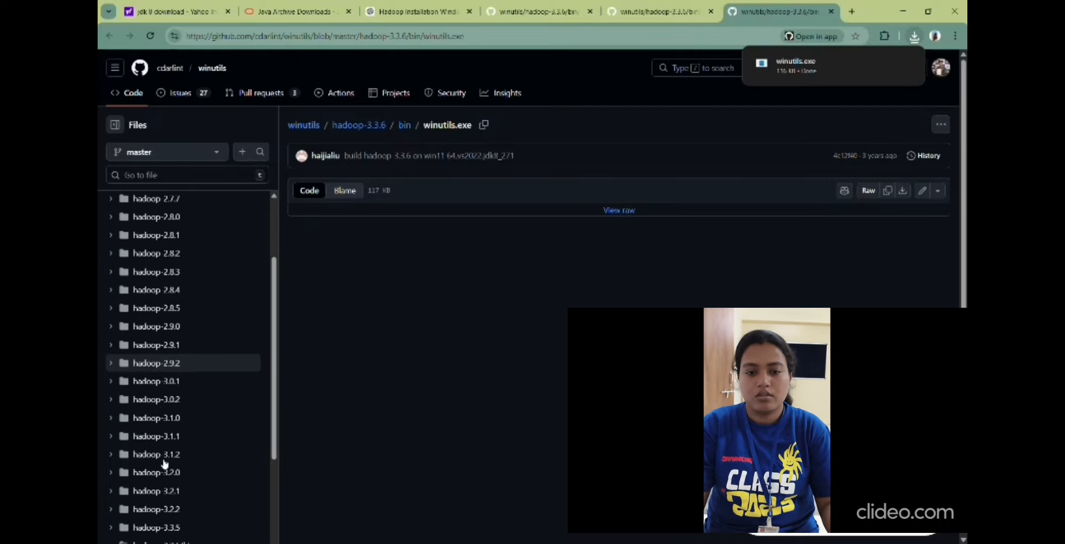
scroll(164, 463, down, 5)
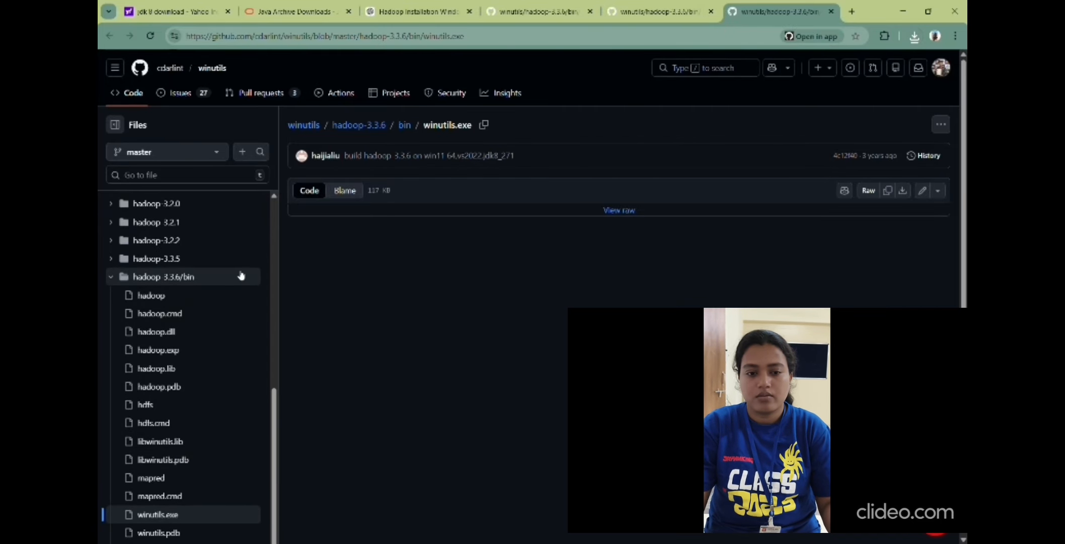
click(171, 283)
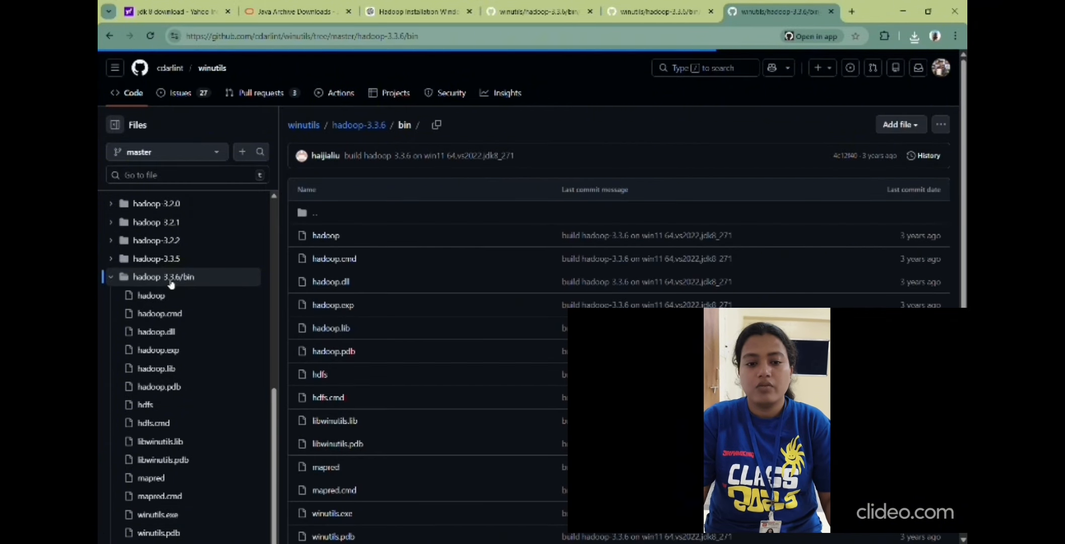
click(333, 281)
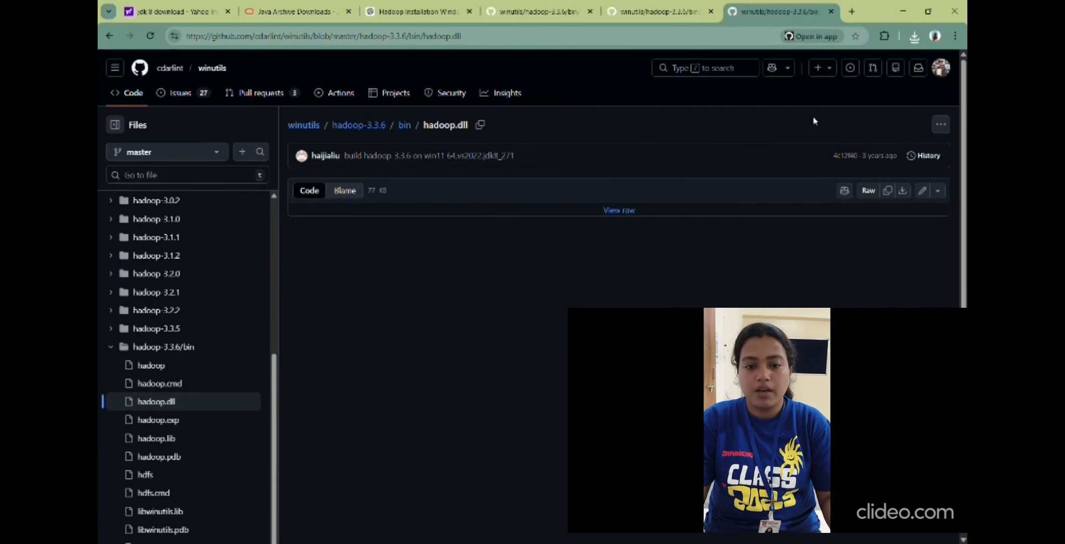
click(941, 124)
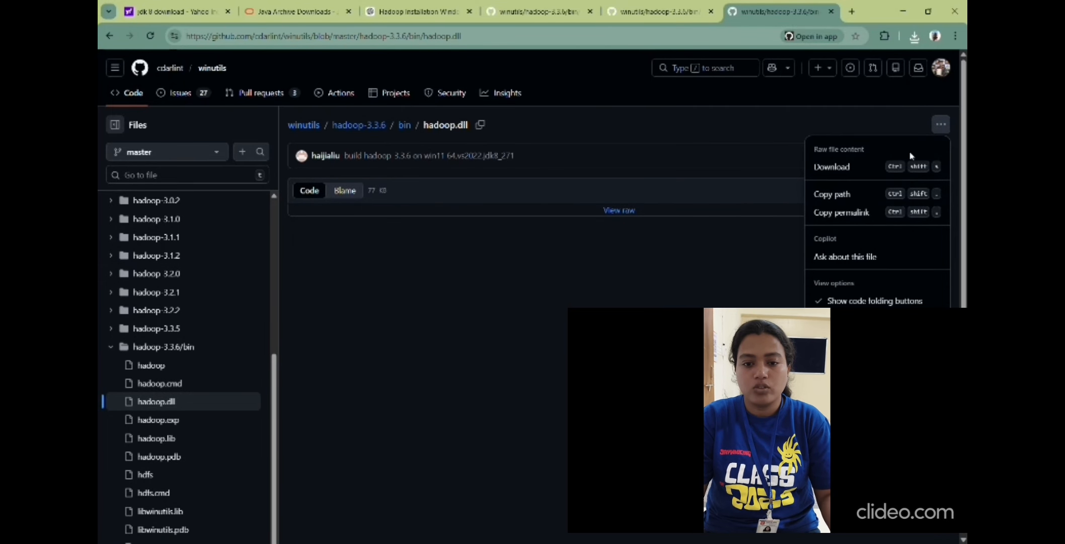
click(862, 172)
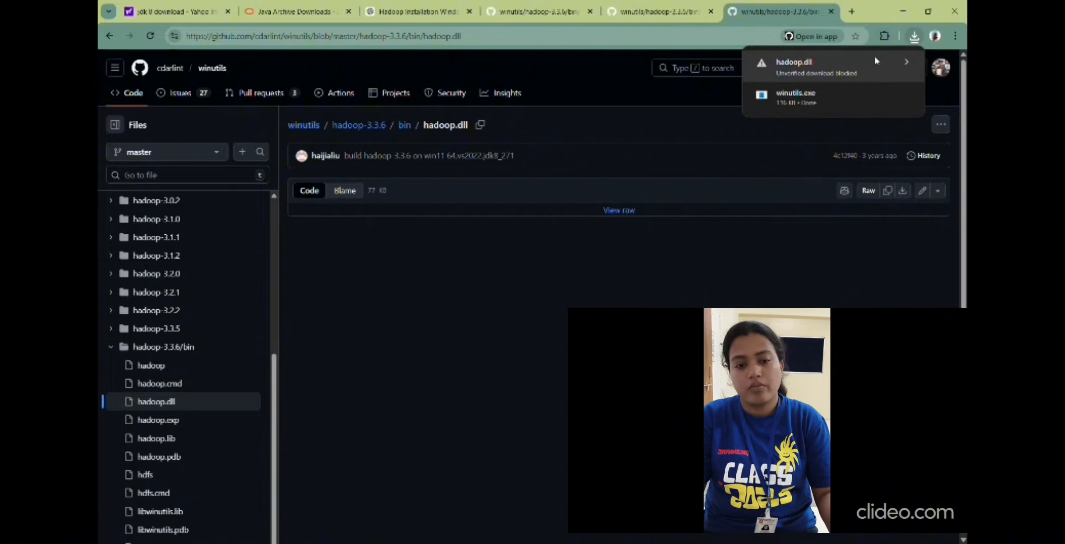
click(835, 62)
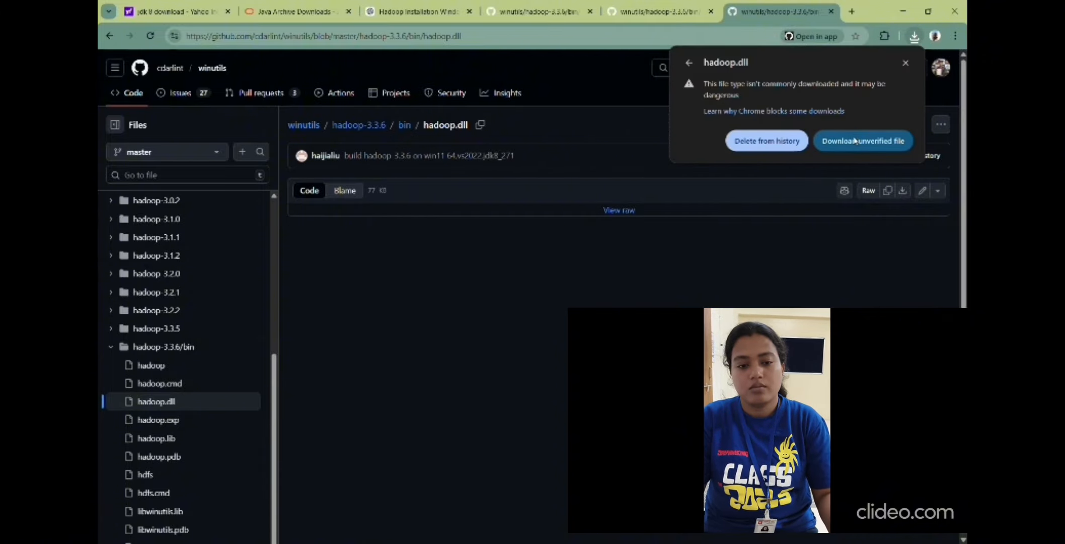
click(854, 141)
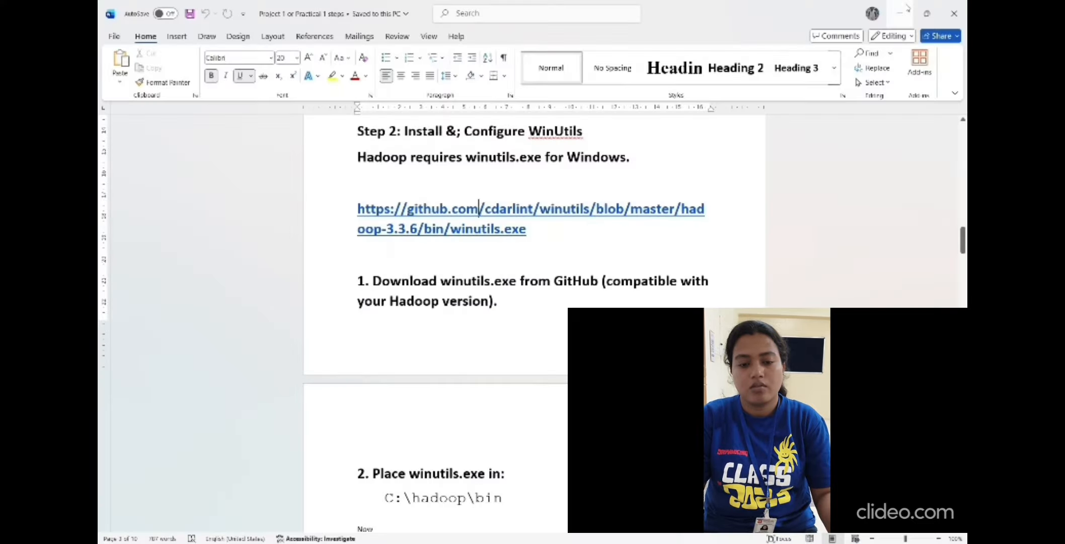
Step: Switch to File Explorer and copy hadoop.dll and winutils from Downloads into C:\hadoop\bin
click(902, 11)
key(alt+Tab)
key(Tab)
key(Tab)
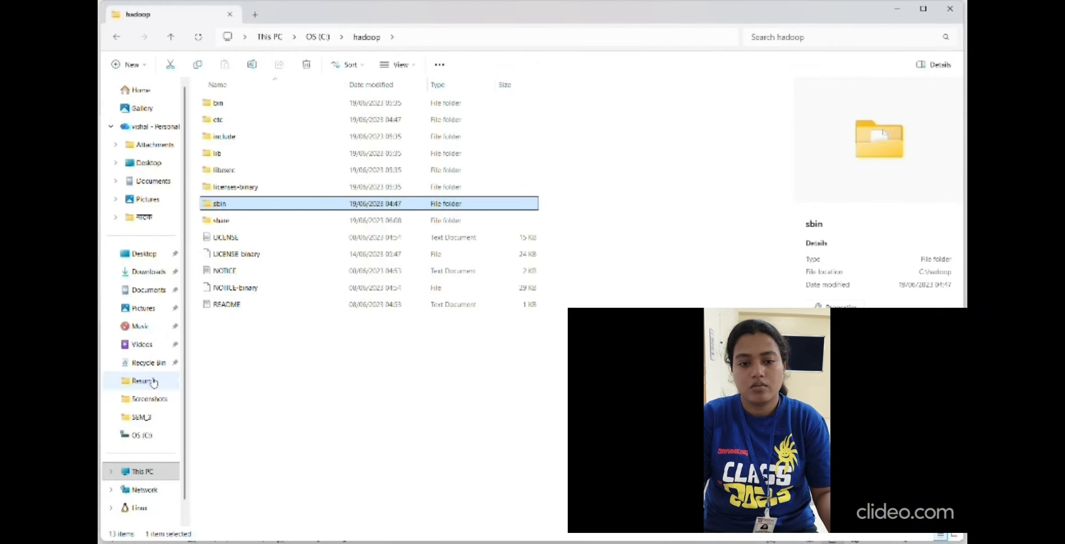
click(148, 272)
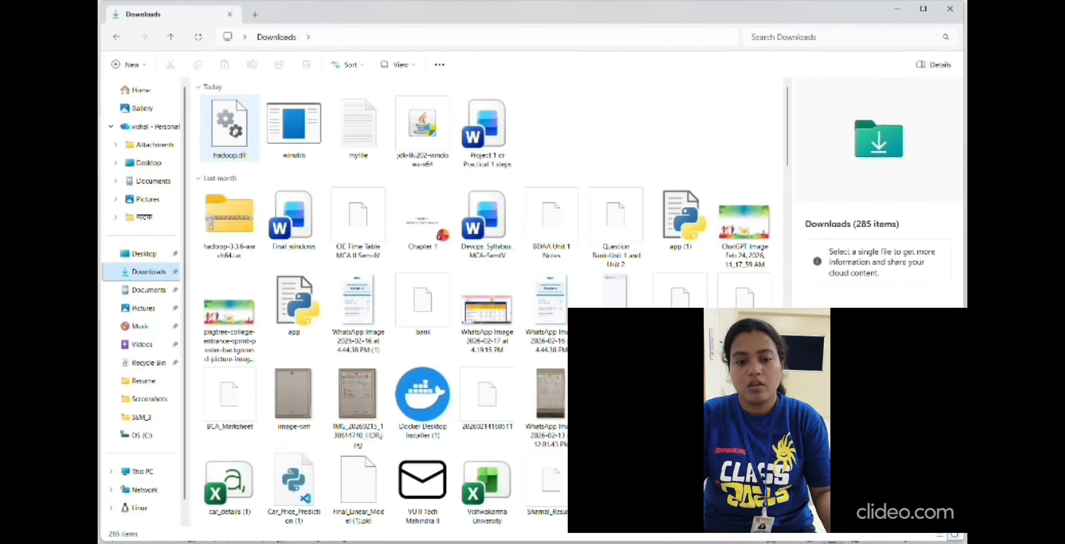
click(230, 128)
ctrl+click(295, 129)
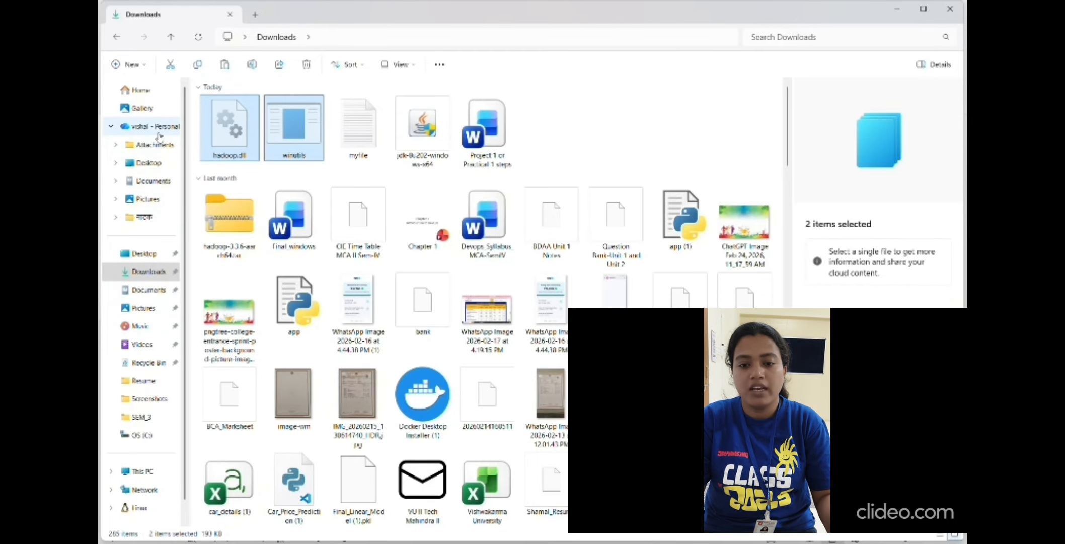
click(142, 435)
double_click(272, 126)
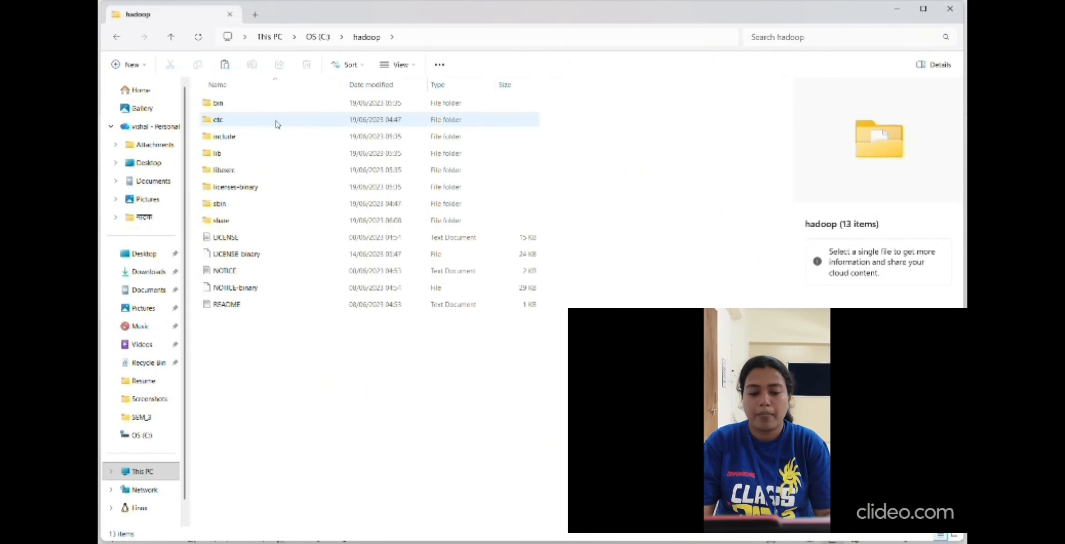
double_click(309, 107)
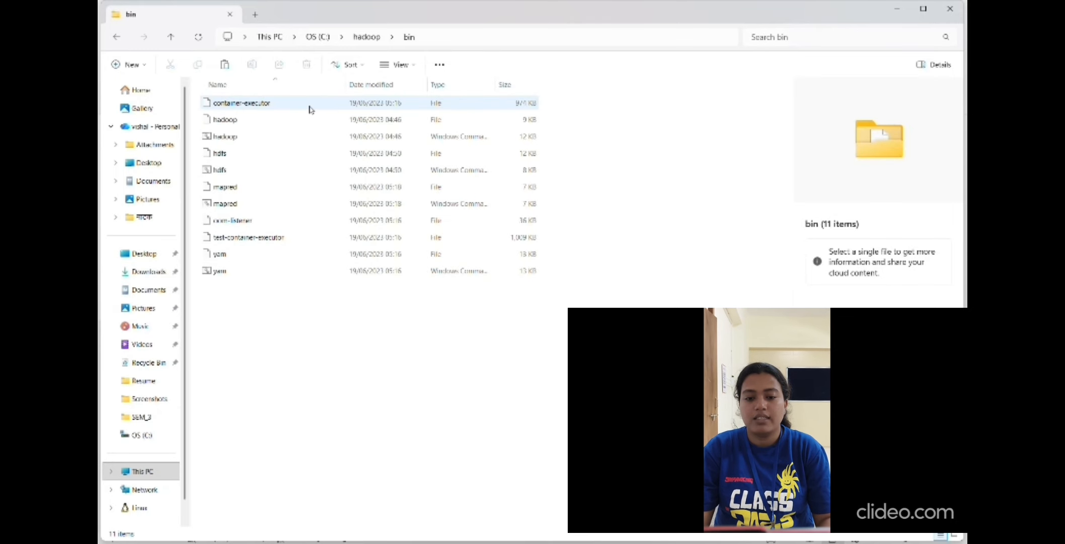
key(ctrl+v)
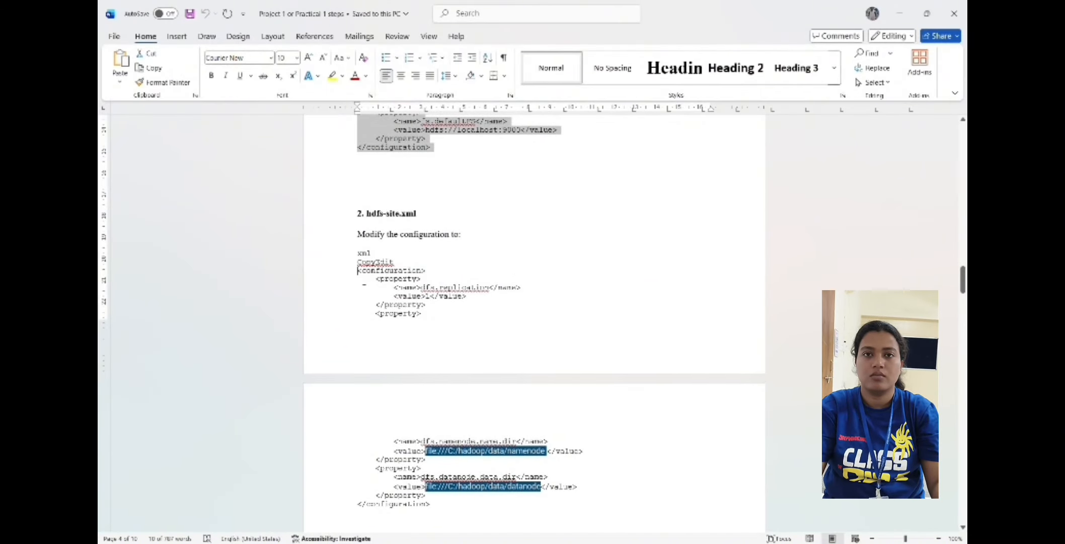
Step: Copy the hdfs-site.xml configuration block from the Word instructions and open hdfs-site from C:\hadoop\etc\hadoop in Notepad
drag(358, 271, 437, 464)
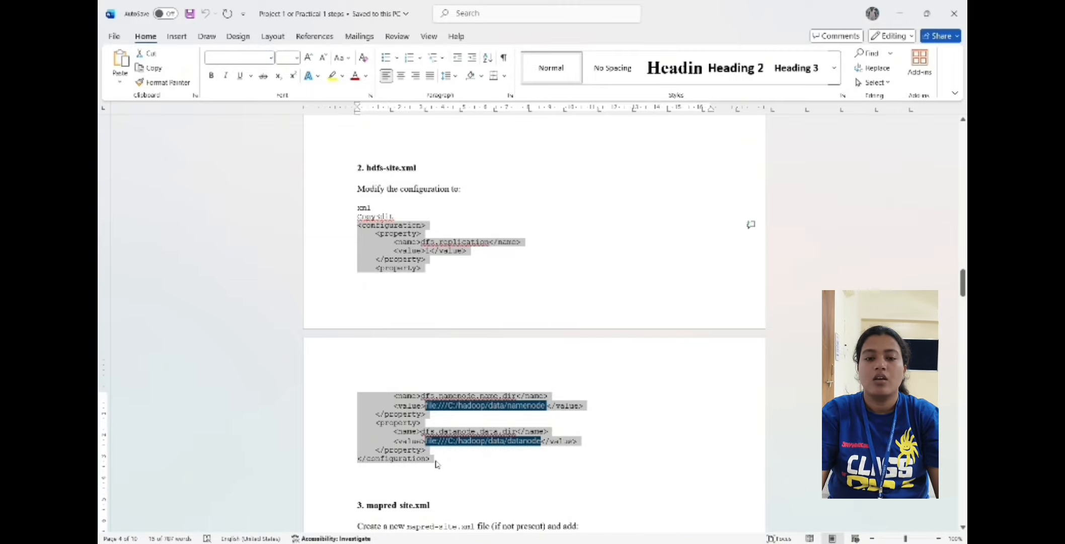
key(alt+Tab)
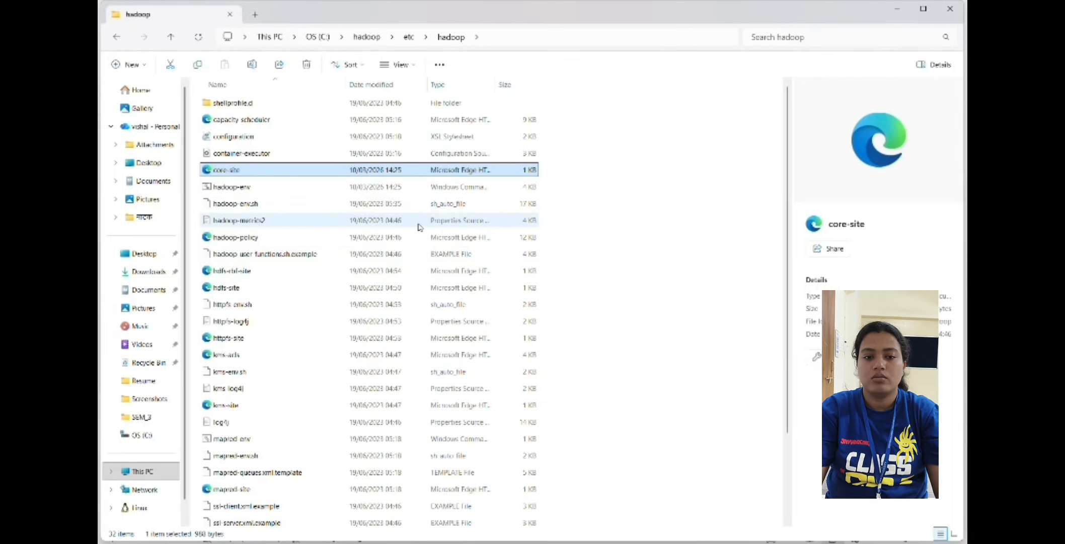
click(407, 288)
right_click(406, 289)
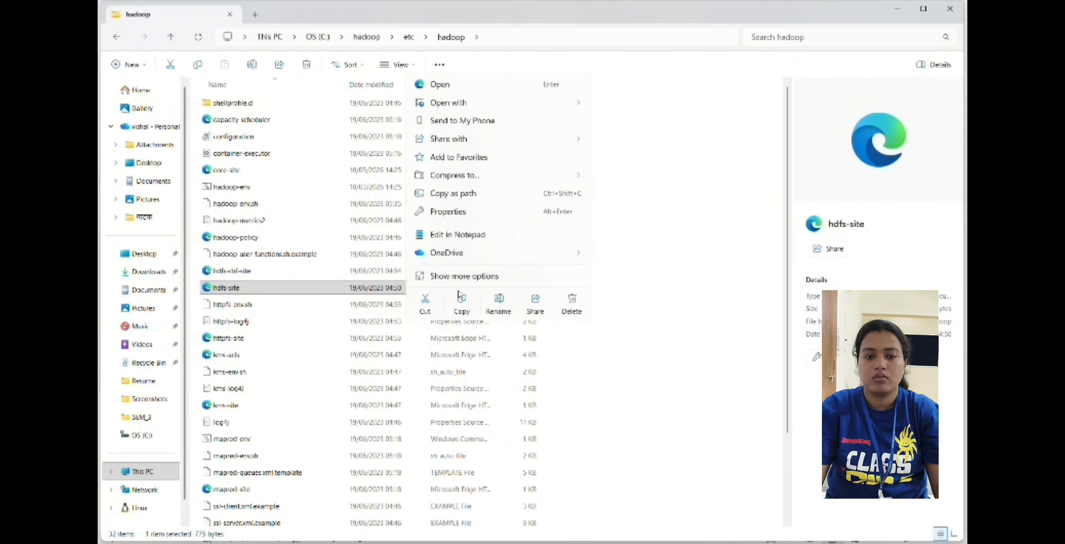
click(528, 235)
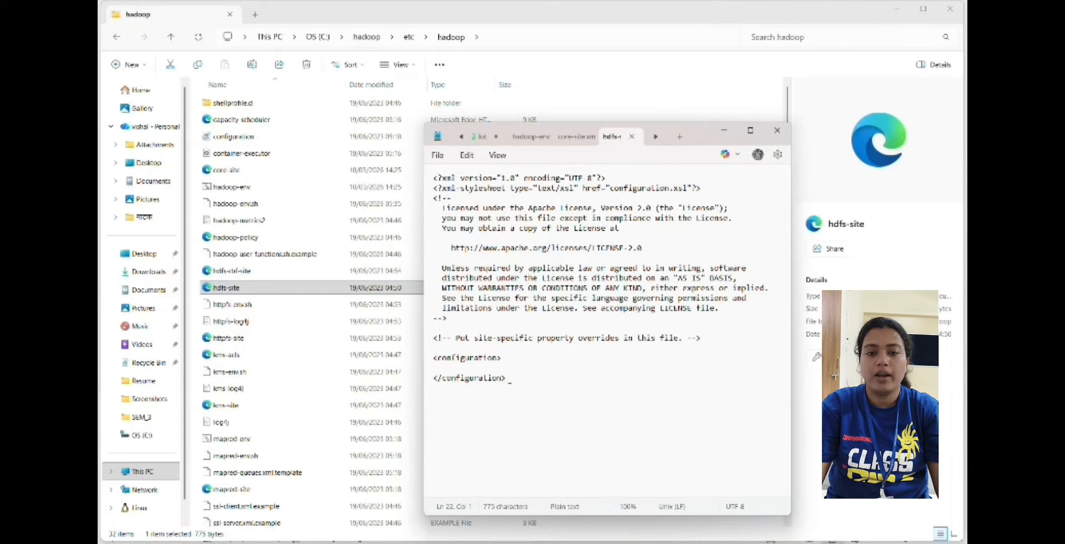
Step: Replace the empty configuration block with dfs.replication 1, namenode file:///C:/hadoop/data/namenode and datanode file:///C:/hadoop/data/datanode, and save hdfs-site
drag(438, 357, 506, 378)
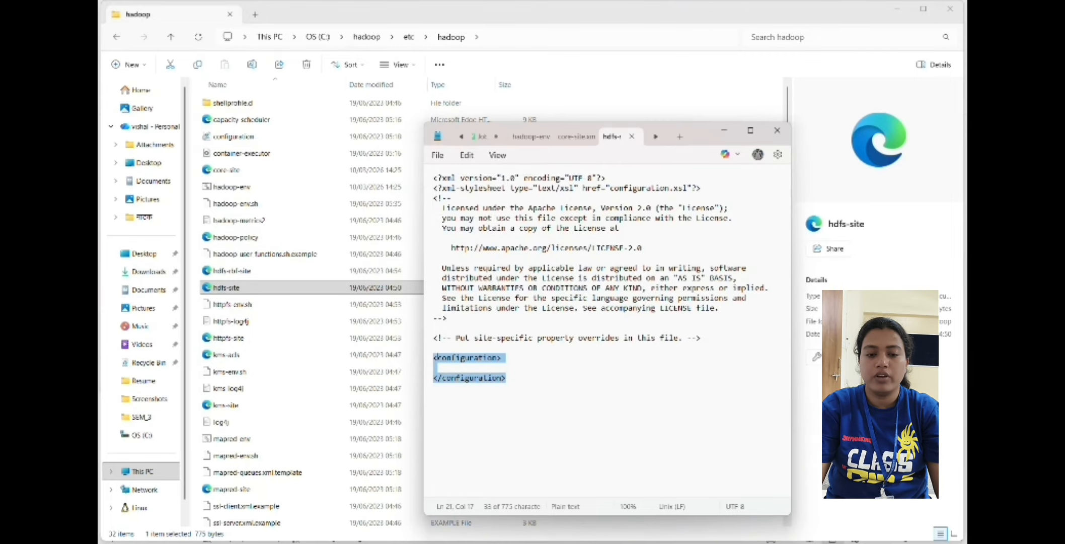
text(configuration>     <property>         <name>dfs.replication</name>         <value>1</value>     </property>     <property>         <name>dfs.namenode.name.dir</name>         <value>file:///C:/hadoop/data/namenode </value>     </property>     <property>         <name>dfs.datanode.data.dir</name>         <value>file:///C:/hadoop/data/datanode</value>     </property> </configuration>)
key(ctrl+s)
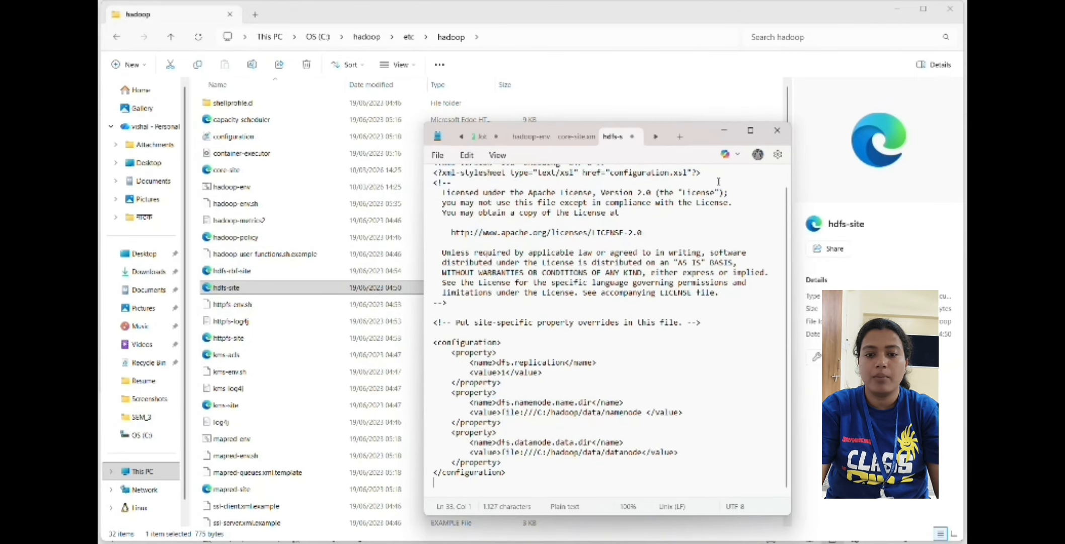
Step: Close Notepad, switch to Word and copy the mapred-site.xml configuration block that sets mapreduce.framework.name to yarn
click(774, 141)
key(alt+Tab)
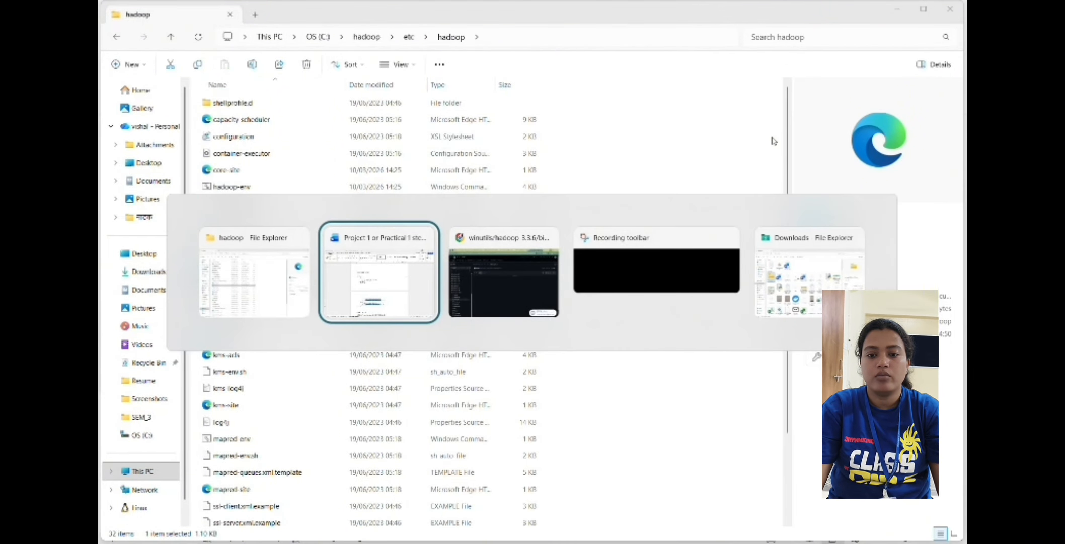
scroll(599, 286, down, 5)
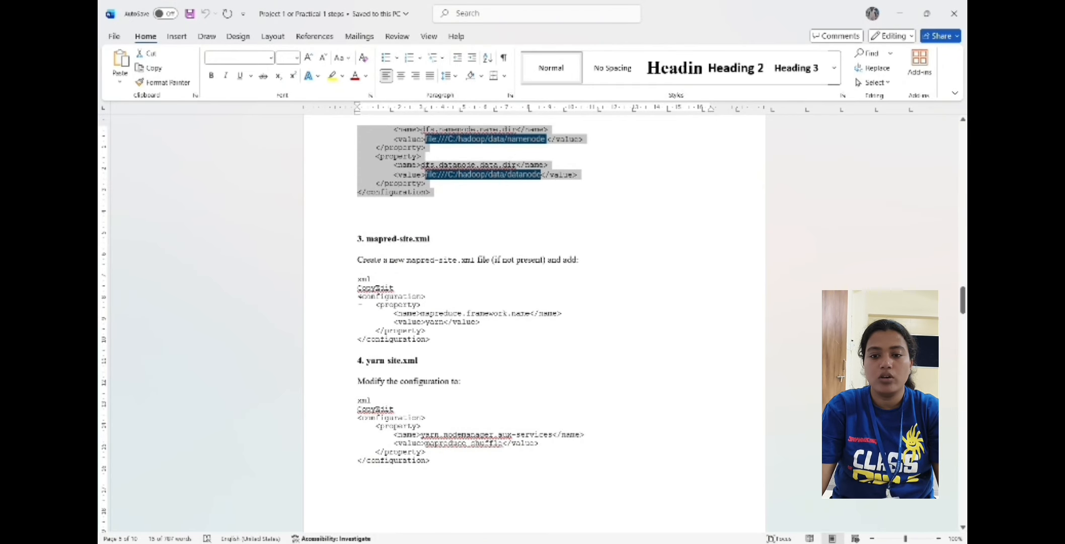
drag(366, 297, 436, 339)
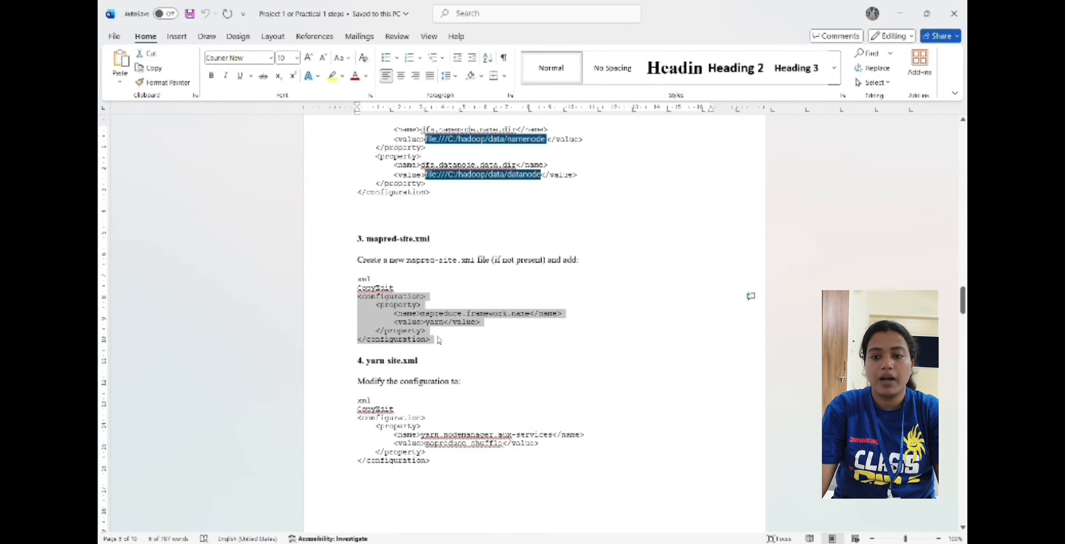
key(alt+Tab)
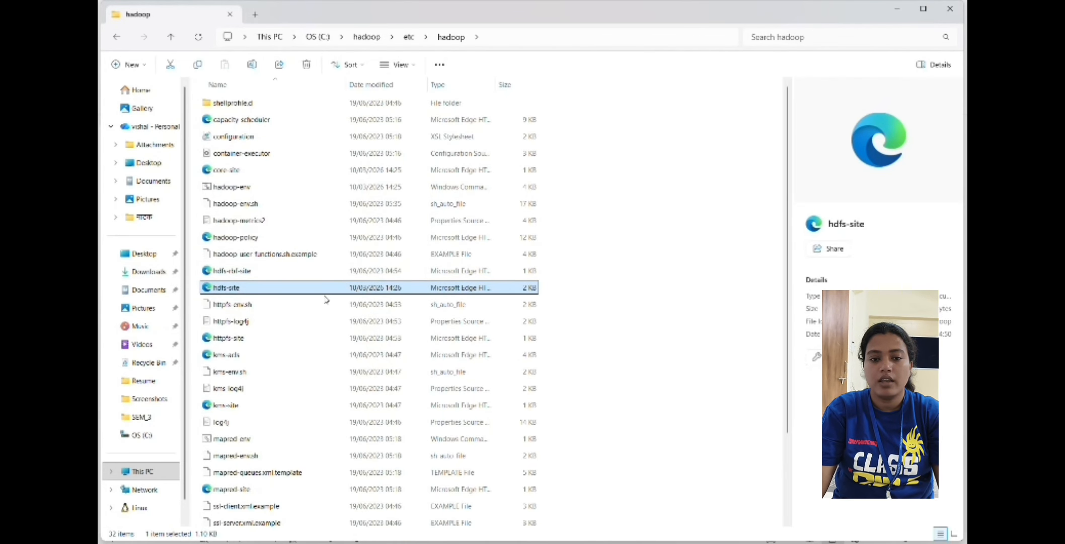
key(alt+Tab)
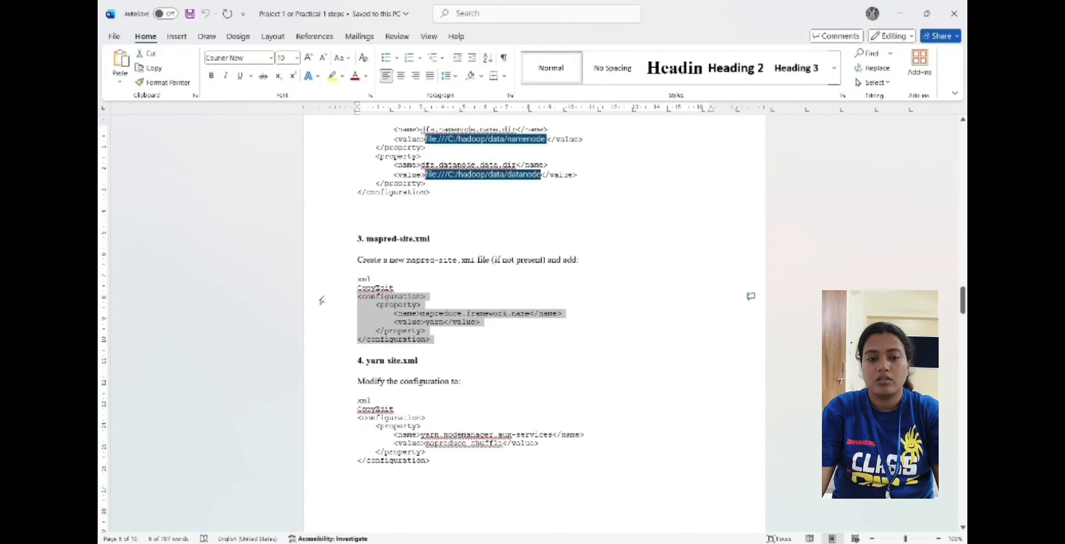
Step: Switch to File Explorer and open mapred-site from C:\hadoop\etc\hadoop for editing in Notepad
key(alt+Tab)
scroll(324, 302, down, 2)
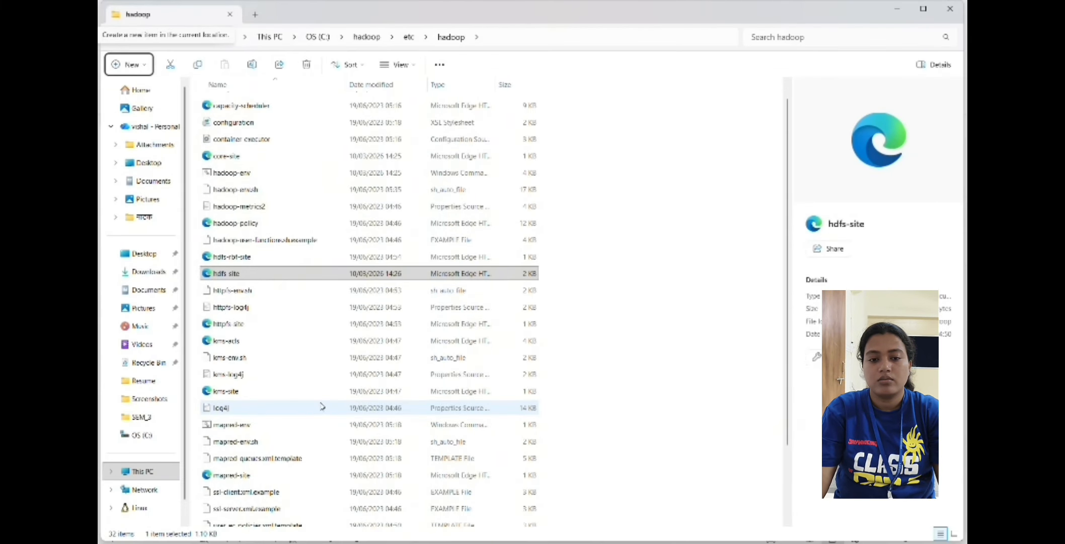
click(350, 392)
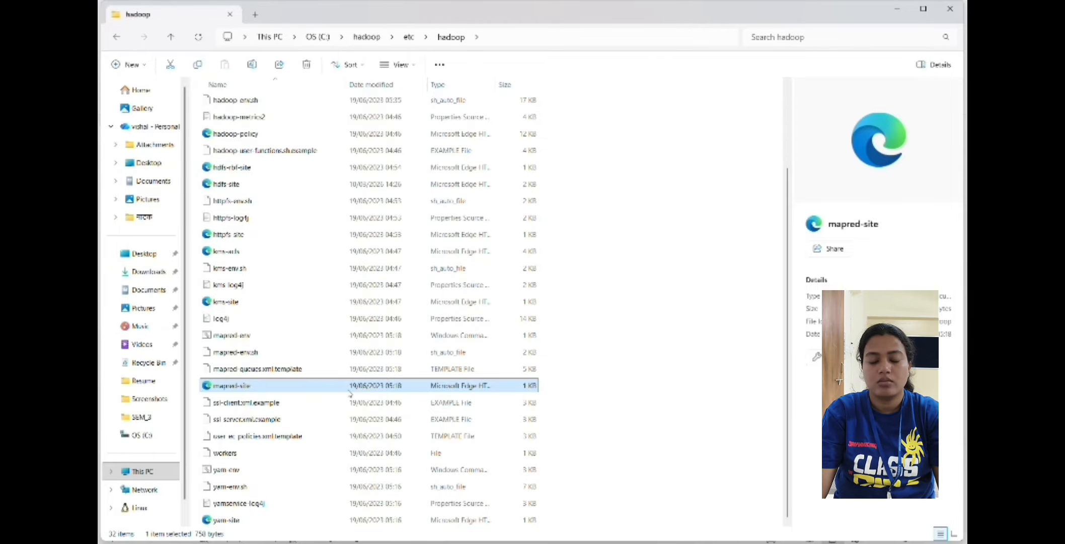
right_click(350, 392)
click(417, 339)
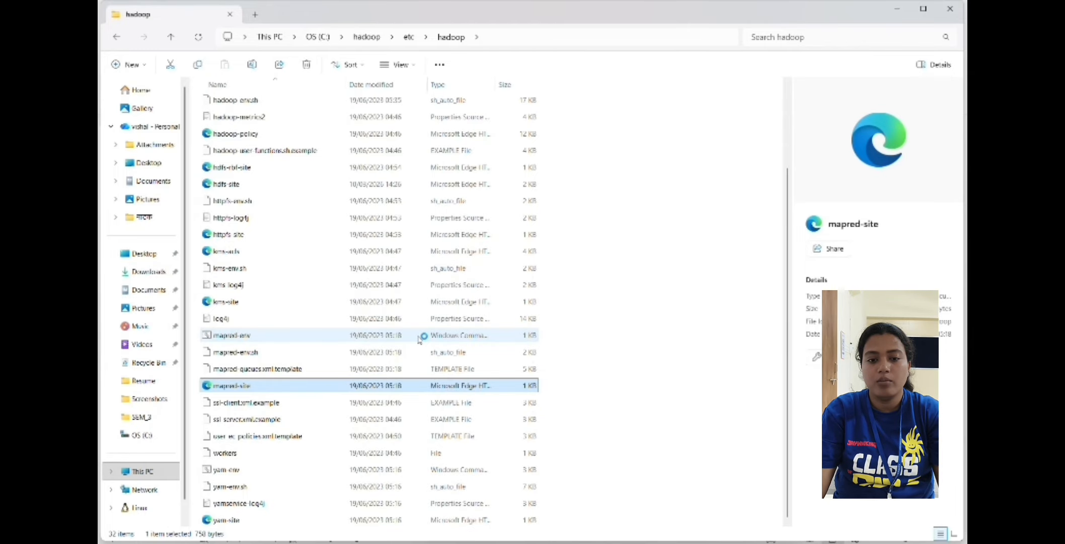
right_click(417, 386)
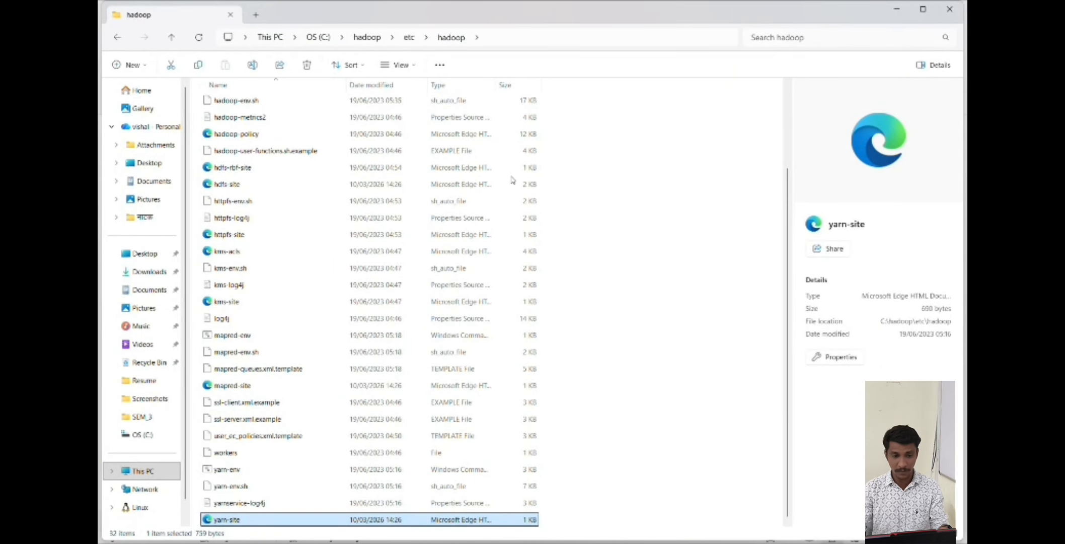
Step: Switch to Word and find the instructions for creating the namenode and datanode directories
key(alt+Tab)
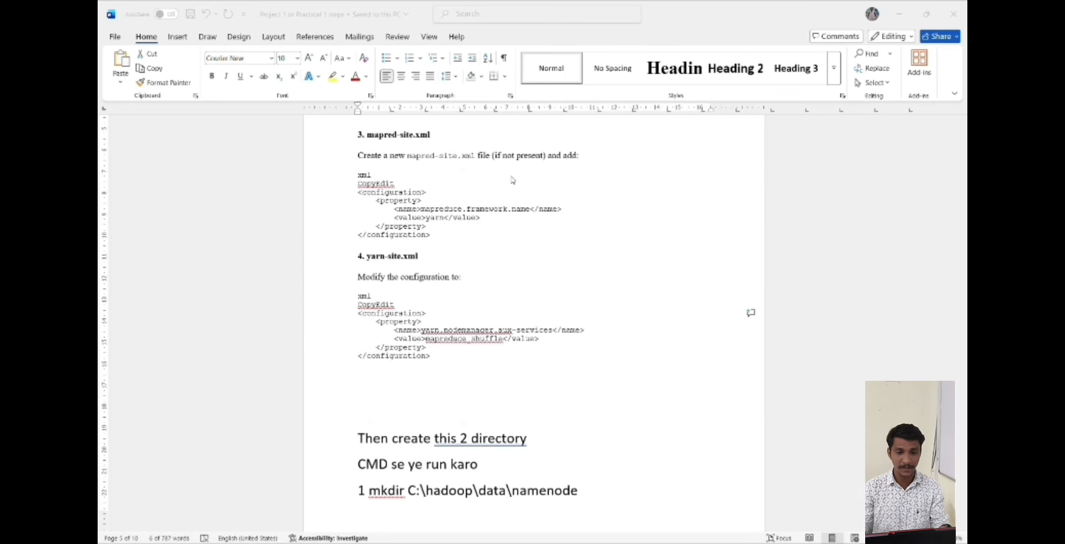
drag(431, 357, 528, 274)
scroll(528, 276, down, 5)
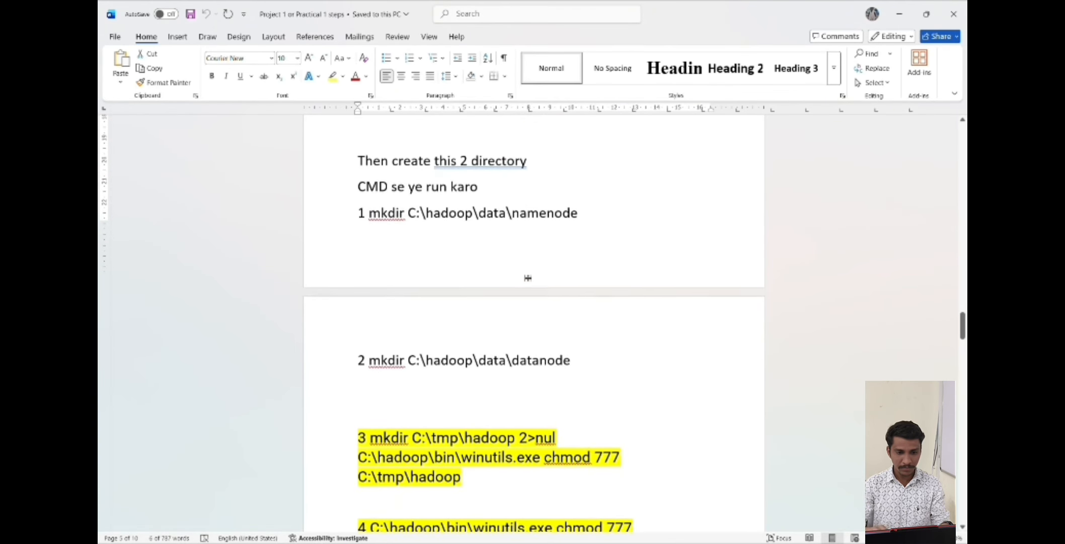
key(super)
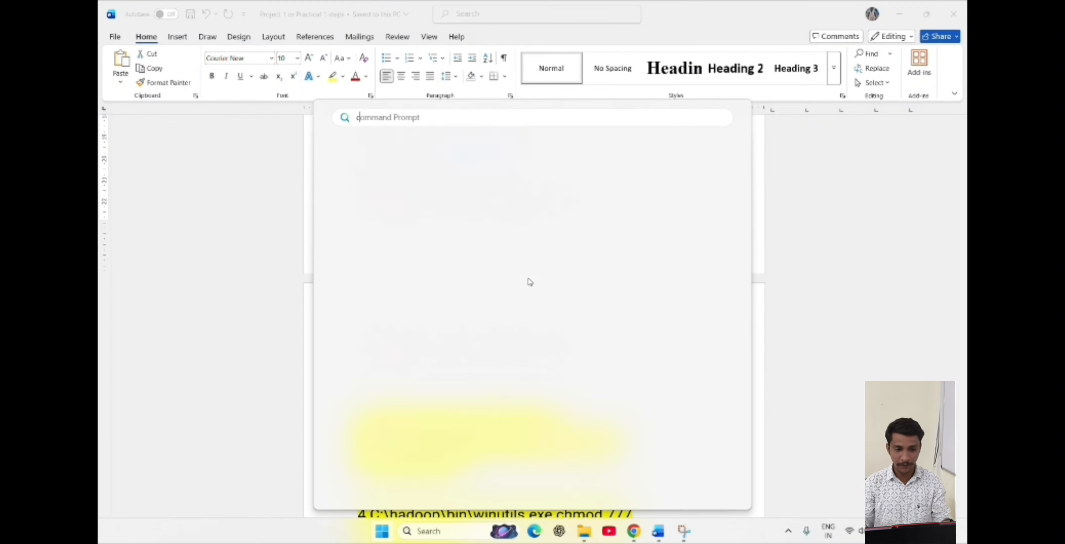
text(cmd)
key(alt+Tab)
Step: Switch to File Explorer, open a command prompt in C:\hadoop, and create the directories C:\hadoop\data\namenode and C:\hadoop\data\datanode
key(alt+Tab)
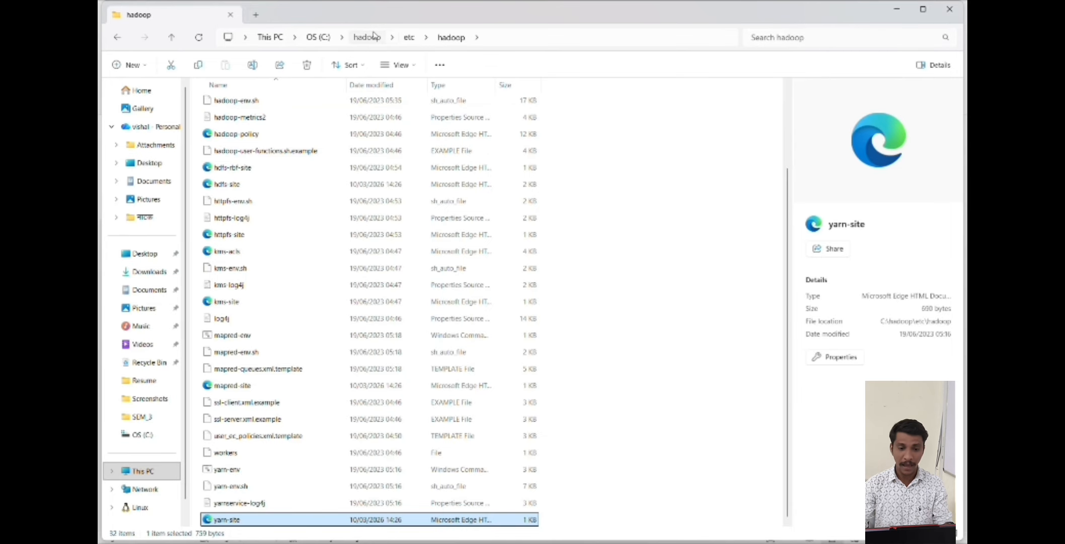
click(367, 37)
click(437, 38)
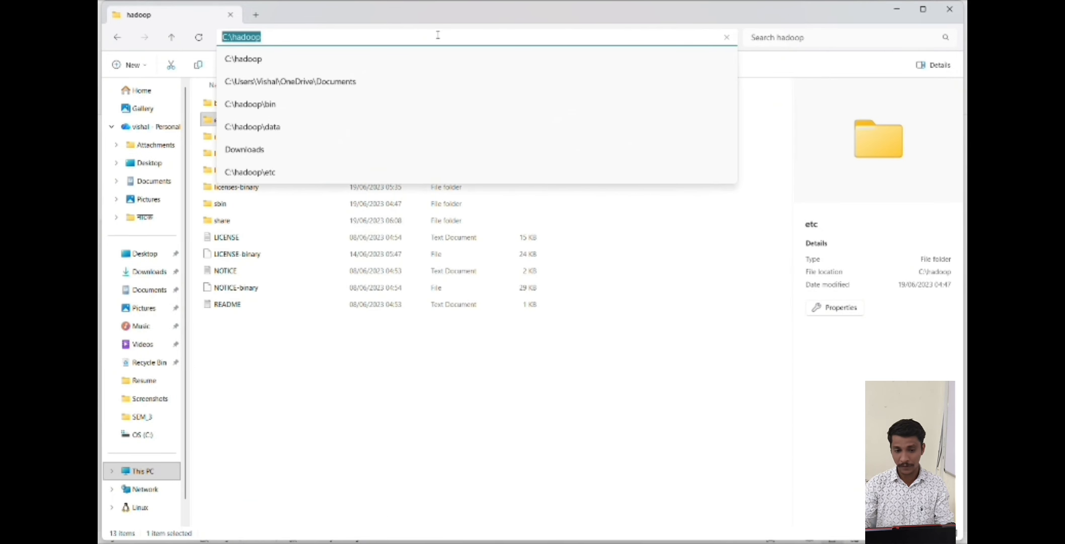
key(Escape)
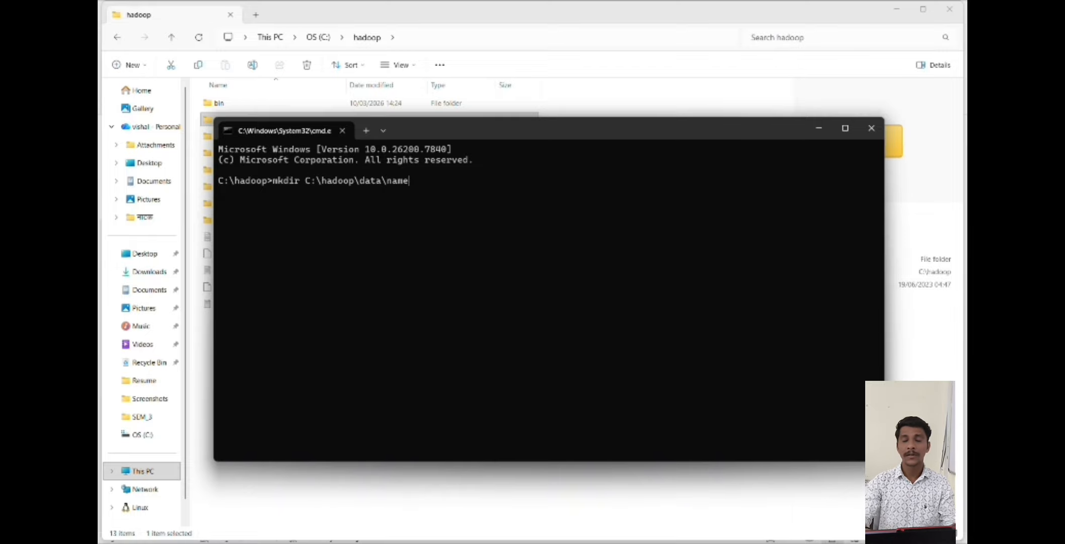
key(Return)
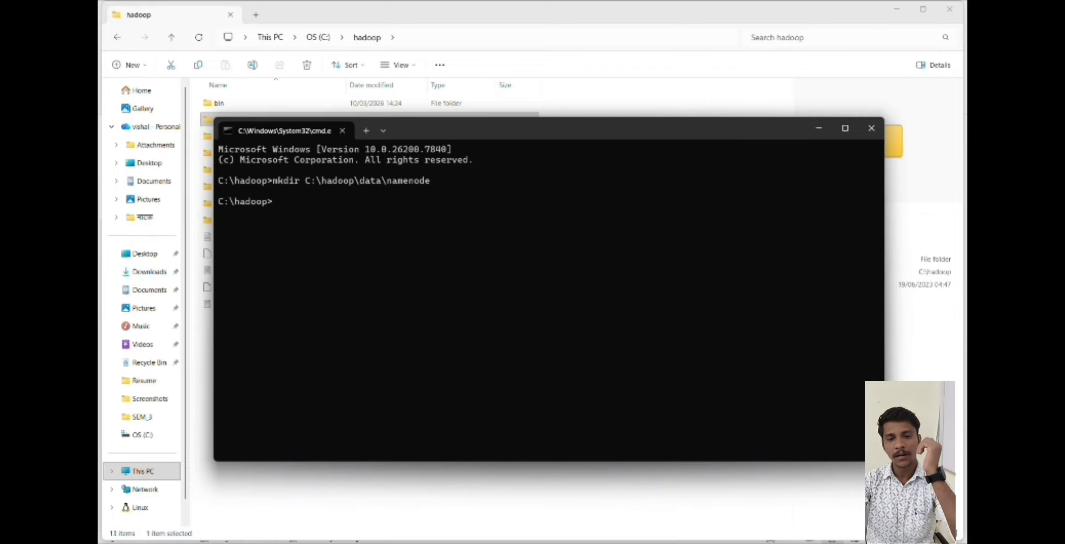
key(Up)
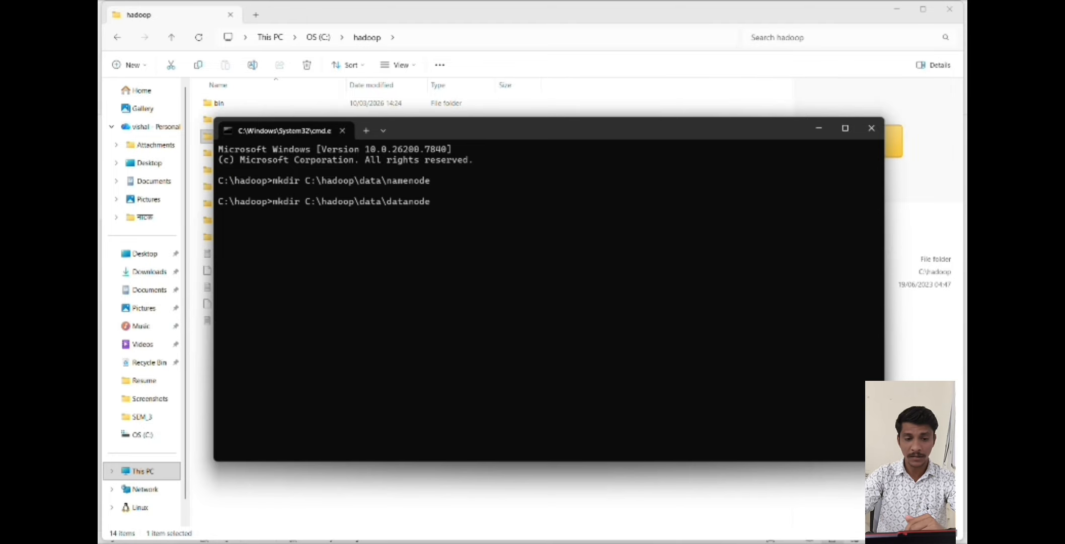
key(Return)
Step: Check the remaining mkdir and chmod commands in the Word instructions and close the command prompt
key(alt+Tab)
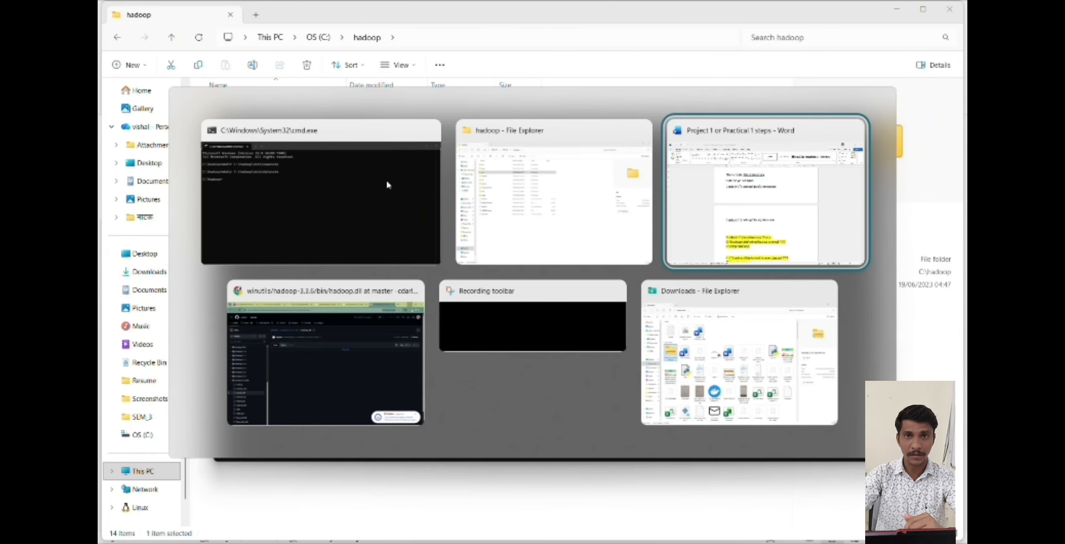
scroll(392, 312, down, 3)
key(alt+Tab)
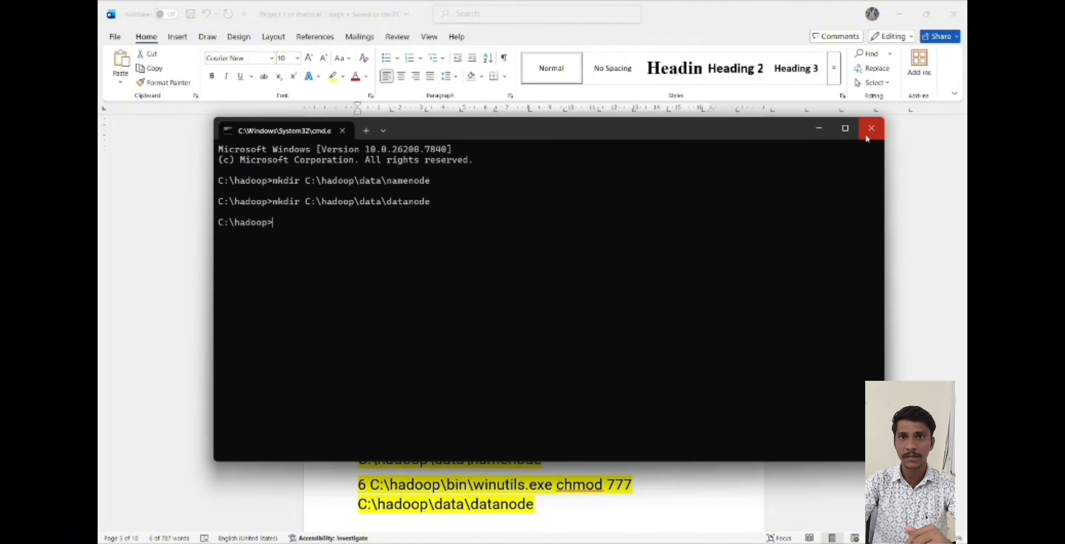
click(870, 129)
key(alt+Tab)
key(alt+Tab)
key(alt+Tab)
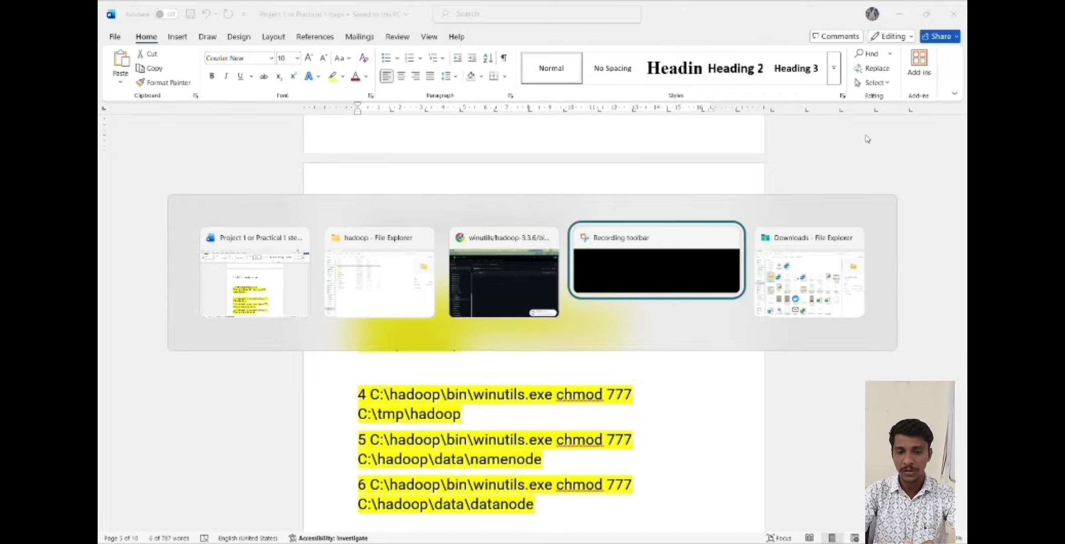
key(alt+shift+Tab)
key(alt+shift+Tab)
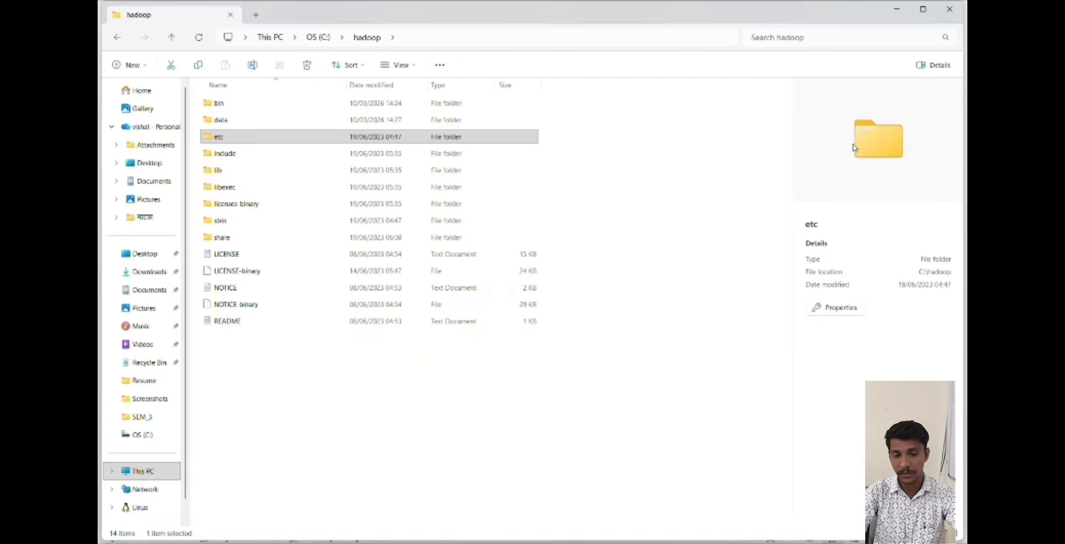
key(super)
text(cmd)
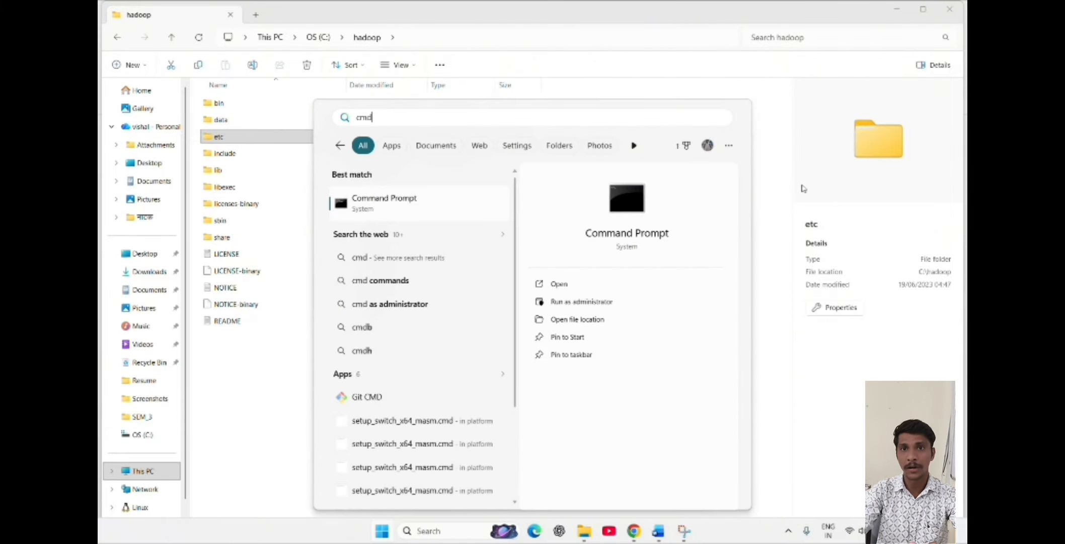
Step: Copy the command mkdir C:\tmp\hadoop 2>nul from the Word instructions and close the command prompt opened in the user folder
key(alt+Tab)
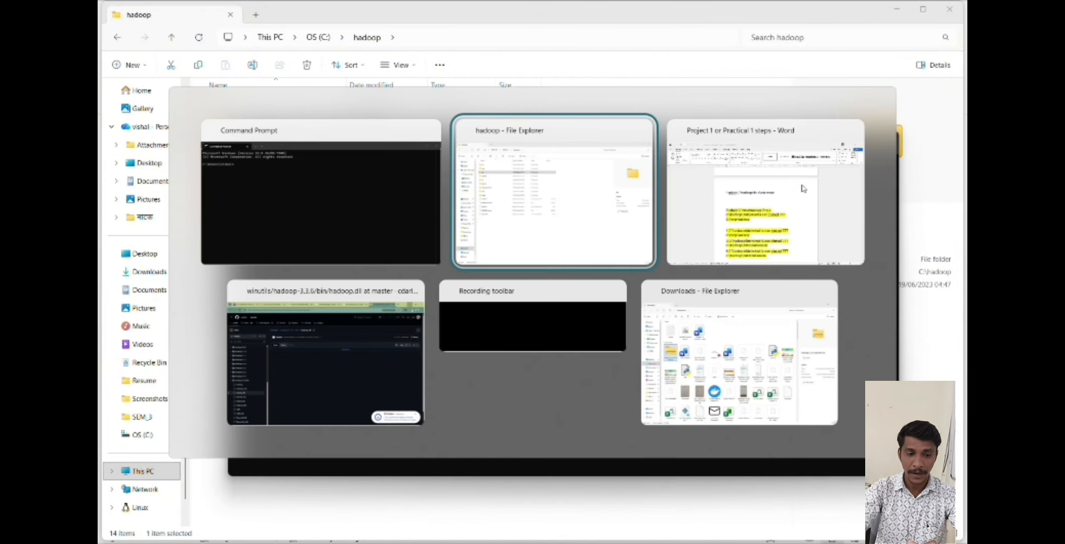
key(alt+Tab)
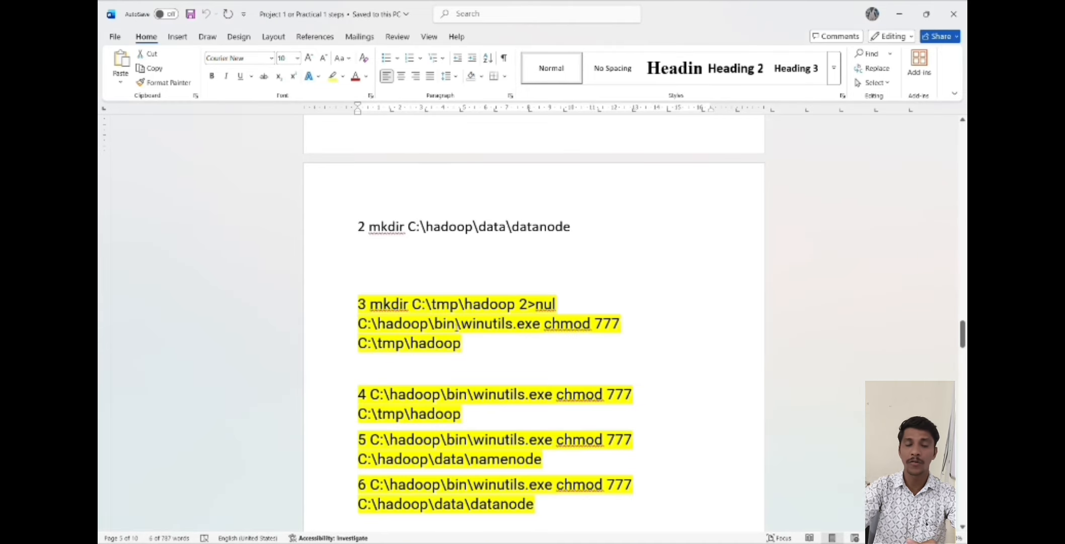
drag(370, 303, 558, 304)
key(alt+Tab)
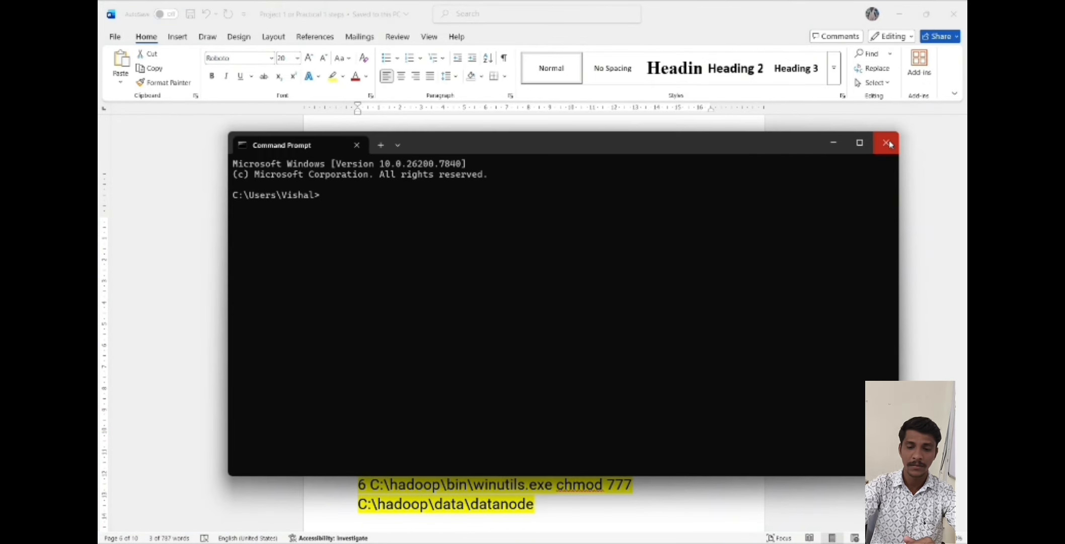
click(886, 142)
Step: Switch to File Explorer, open a command prompt in C:\hadoop, and run mkdir C:\tmp\hadoop 2>nul
key(alt+Tab)
key(alt+Tab)
key(alt+Tab)
key(alt+shift+Tab)
key(alt+shift+Tab)
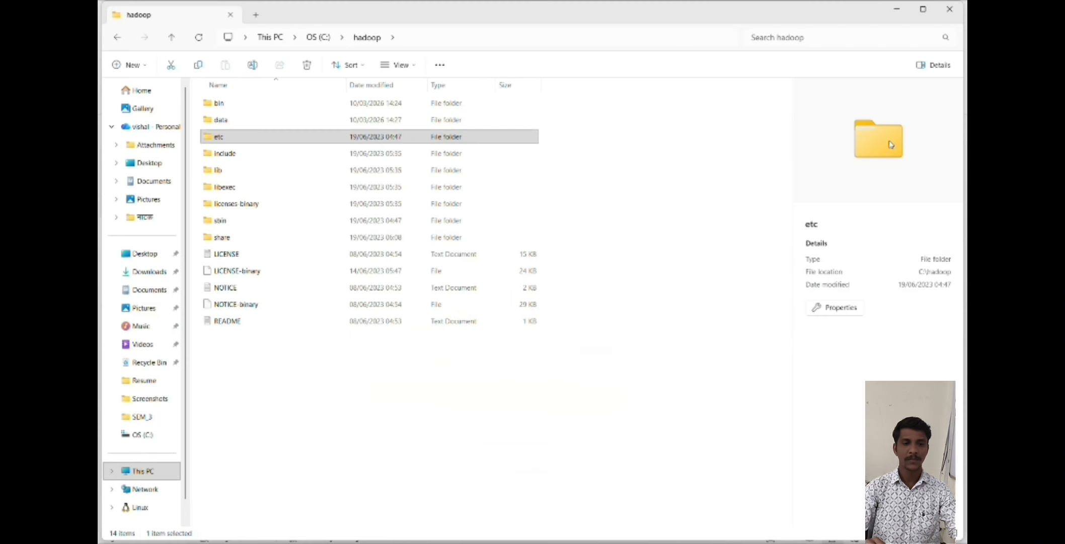
click(411, 44)
text(cmd)
key(Return)
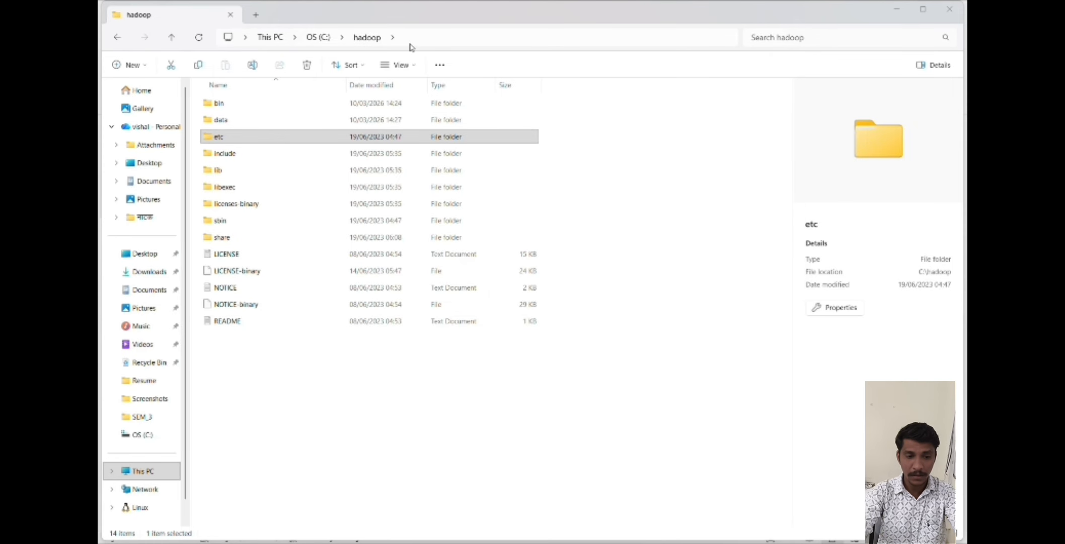
text(mkdir C:\tmp\hadoop 2>nul)
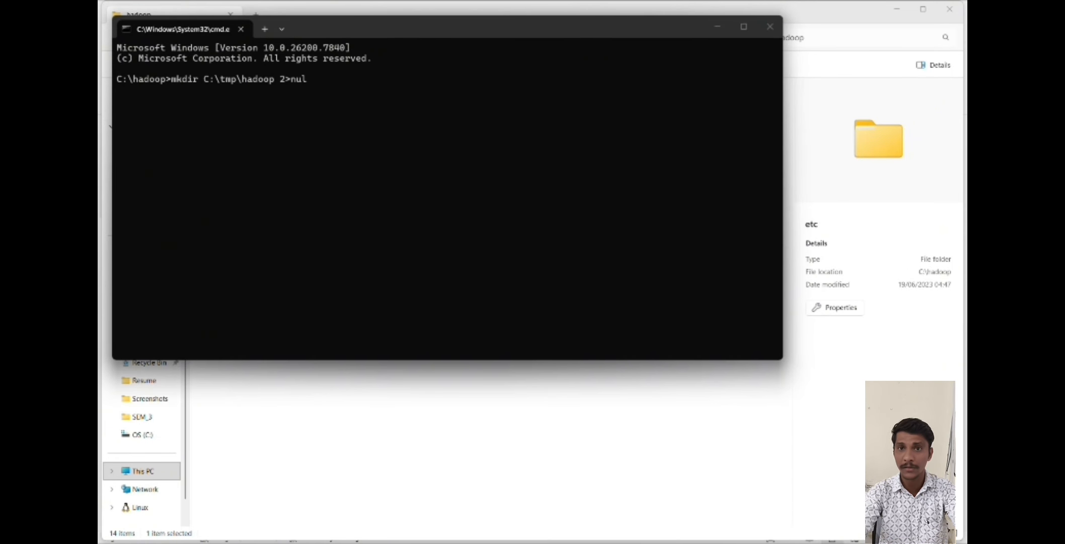
key(Return)
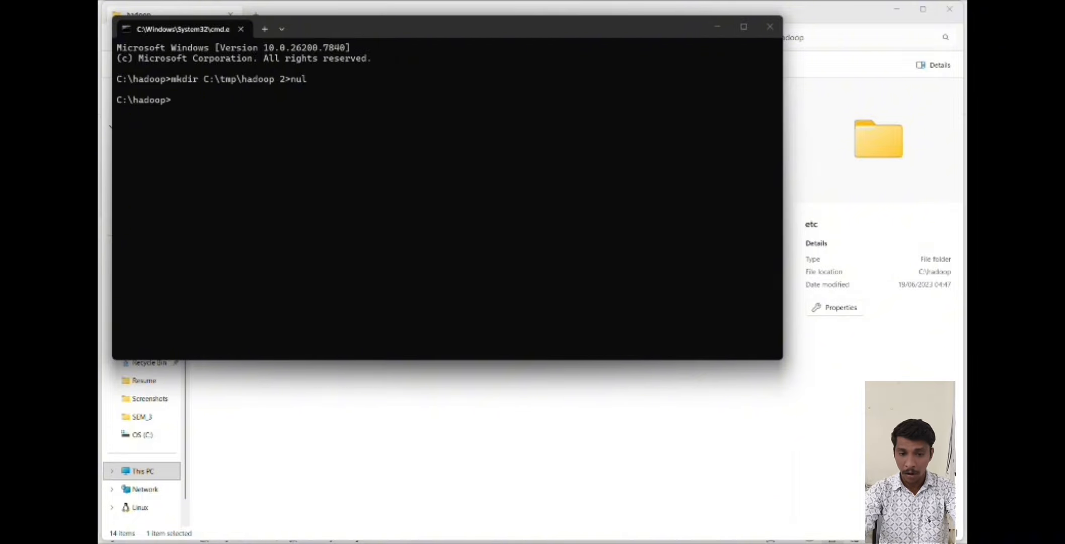
Step: Minimize the command prompt, go to the bin folder in C:\hadoop, and open a new command prompt there
click(718, 28)
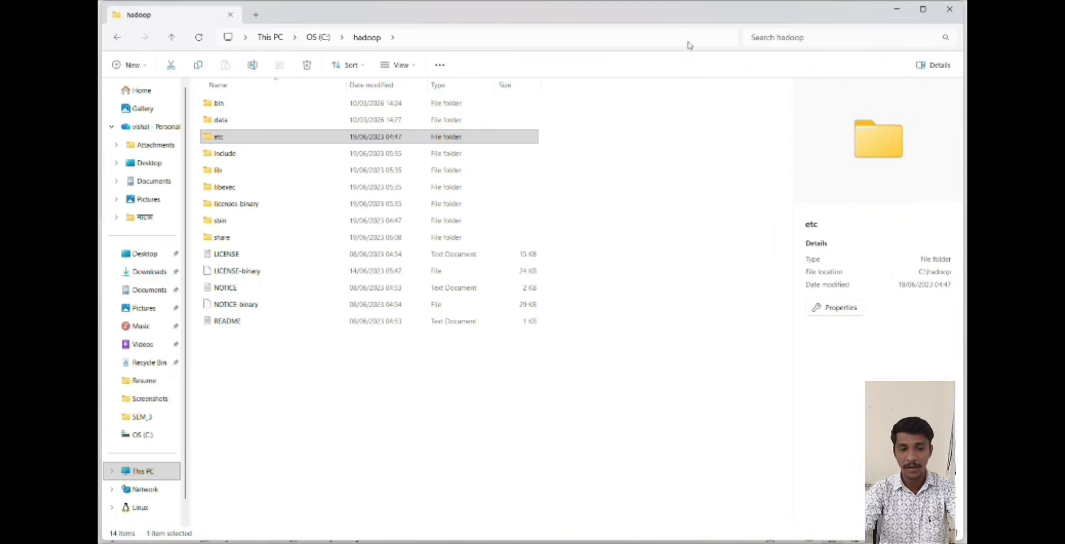
double_click(391, 101)
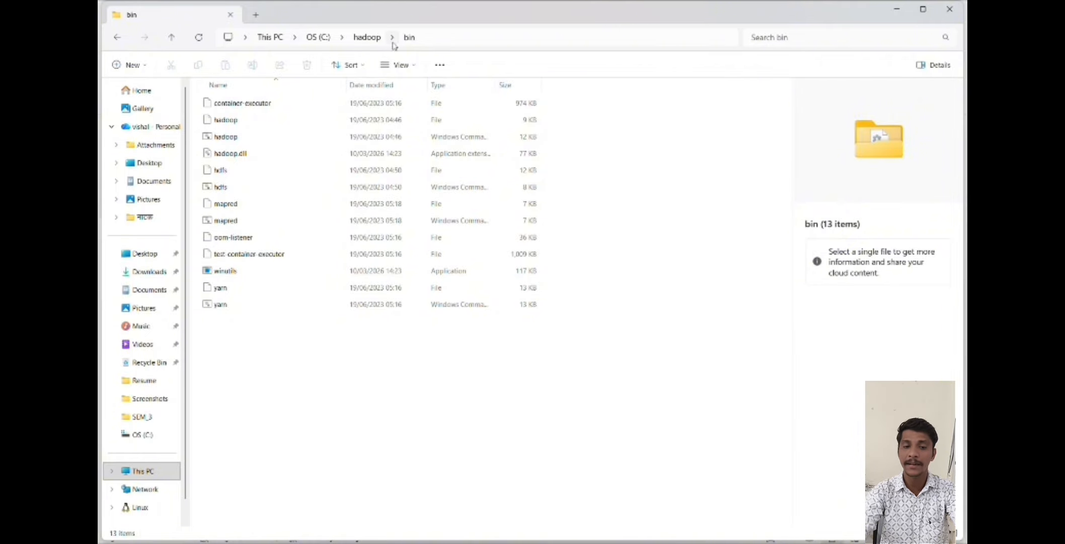
click(428, 38)
click(429, 38)
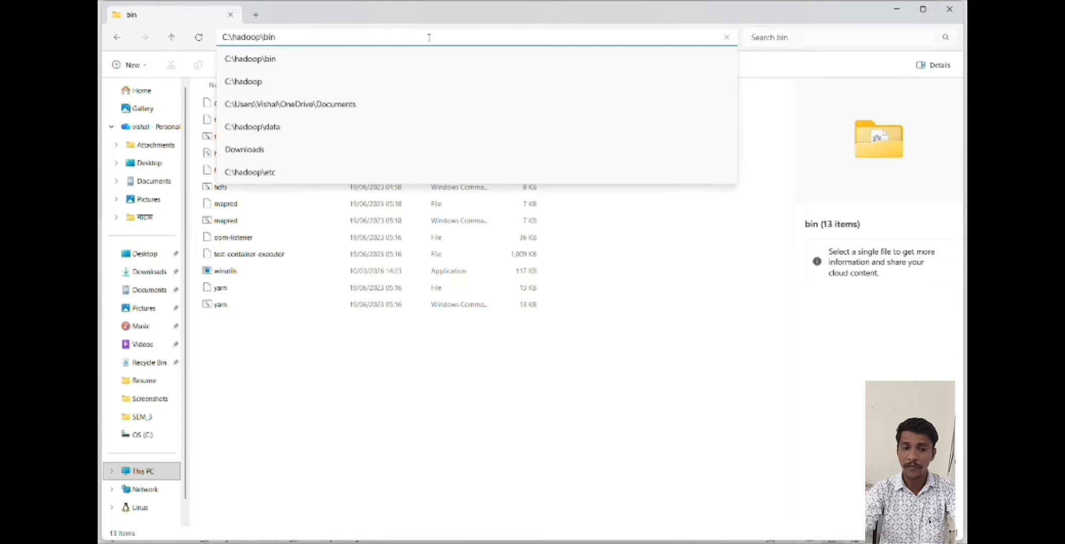
click(443, 367)
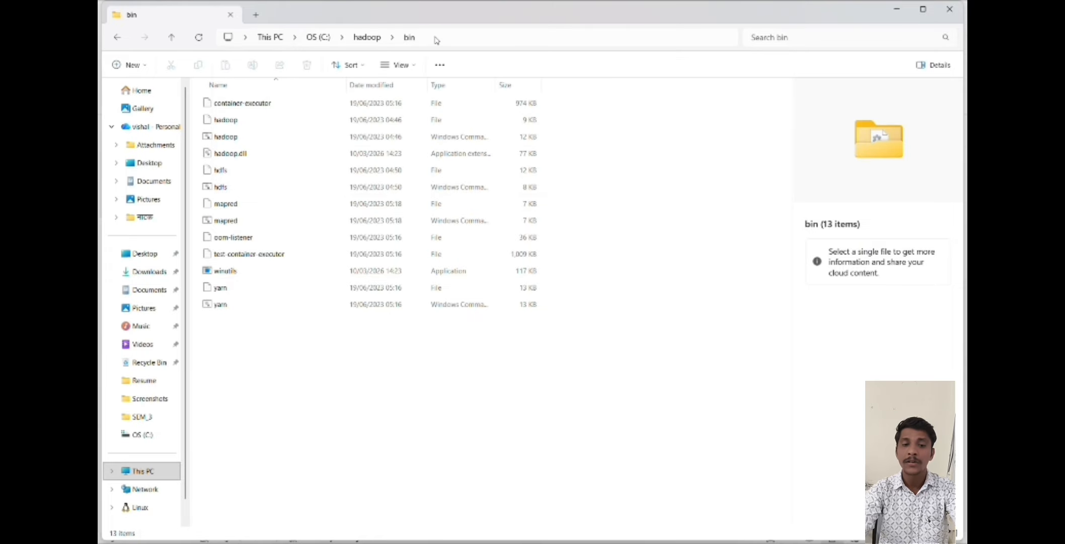
click(436, 38)
text(c)
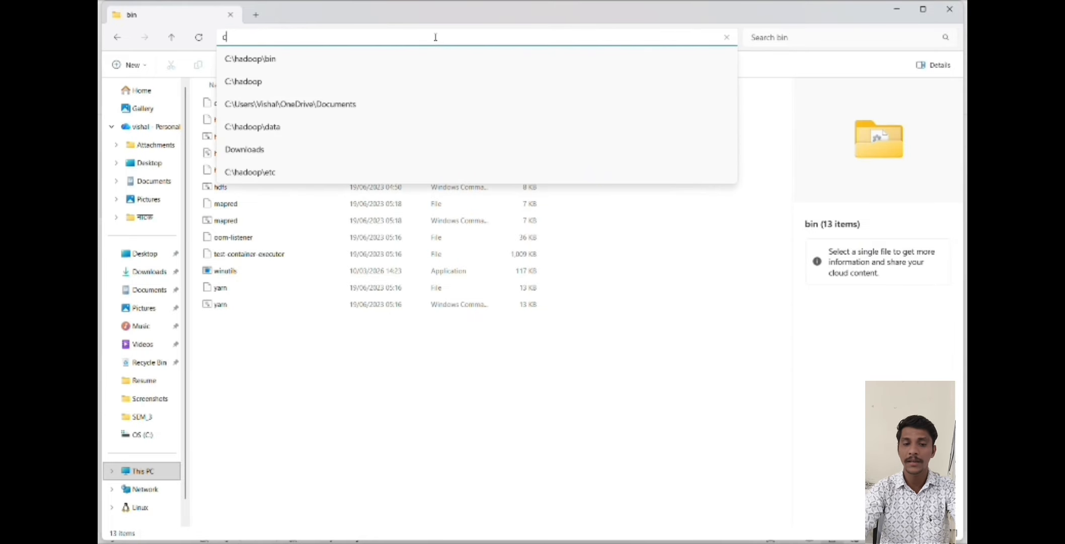
text(md)
key(Return)
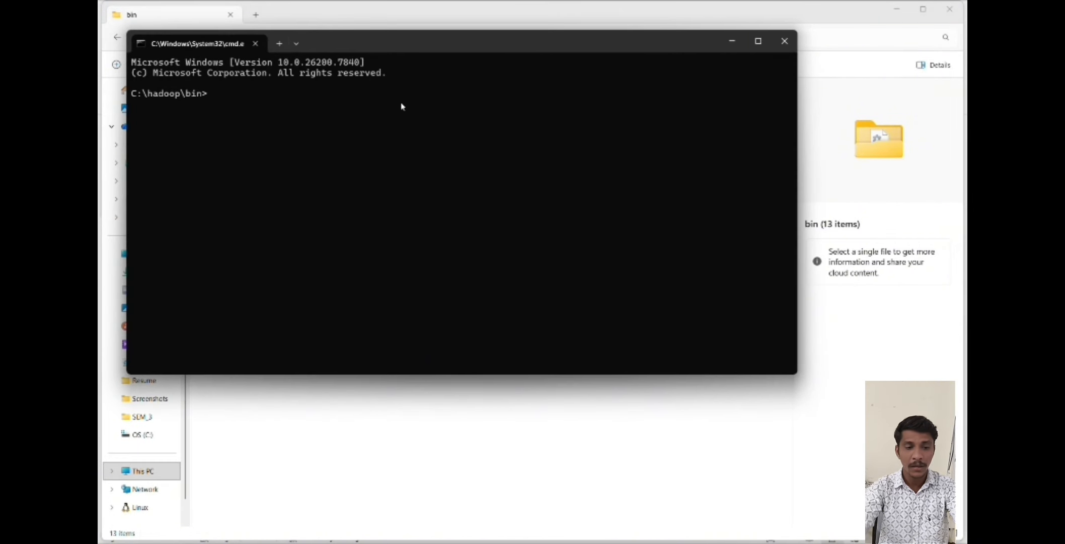